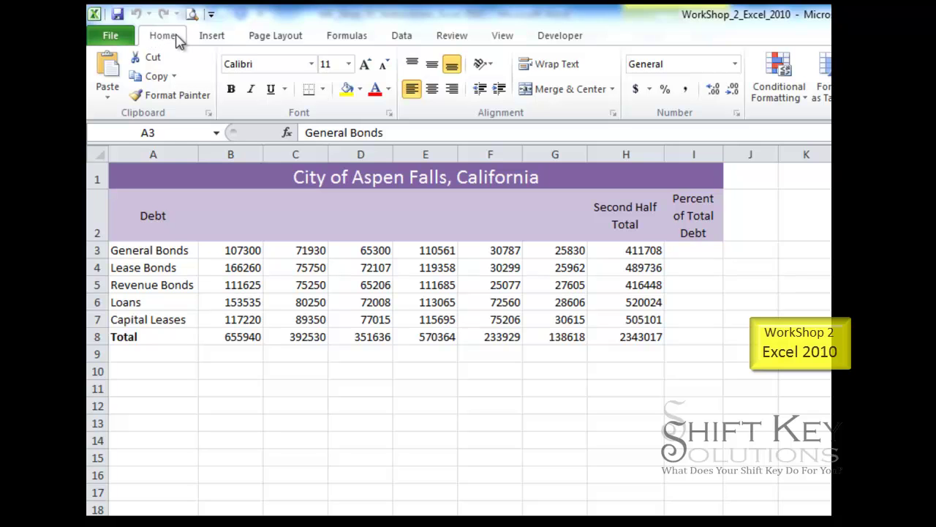
Apply the Newsprint theme to the workbook
{"action": "left_click", "coordinate": [256, 37]}
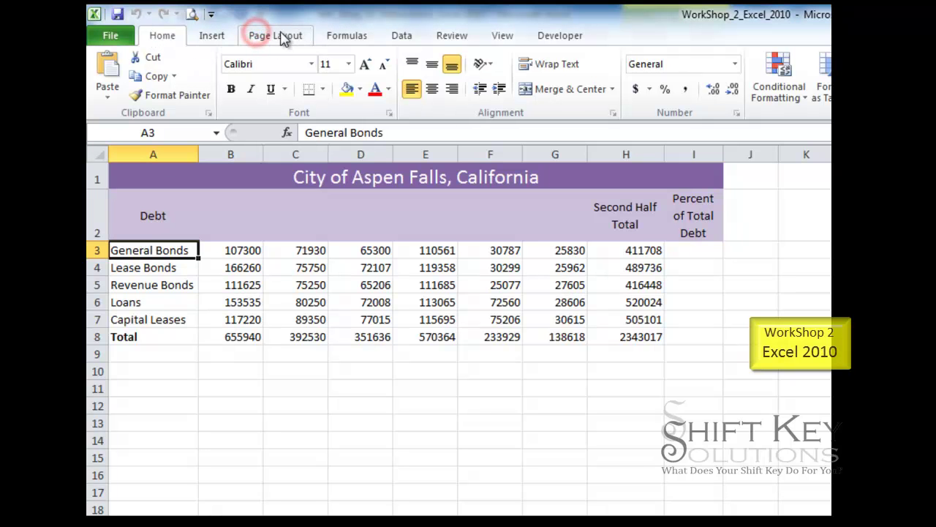
{"action": "left_click", "coordinate": [280, 35]}
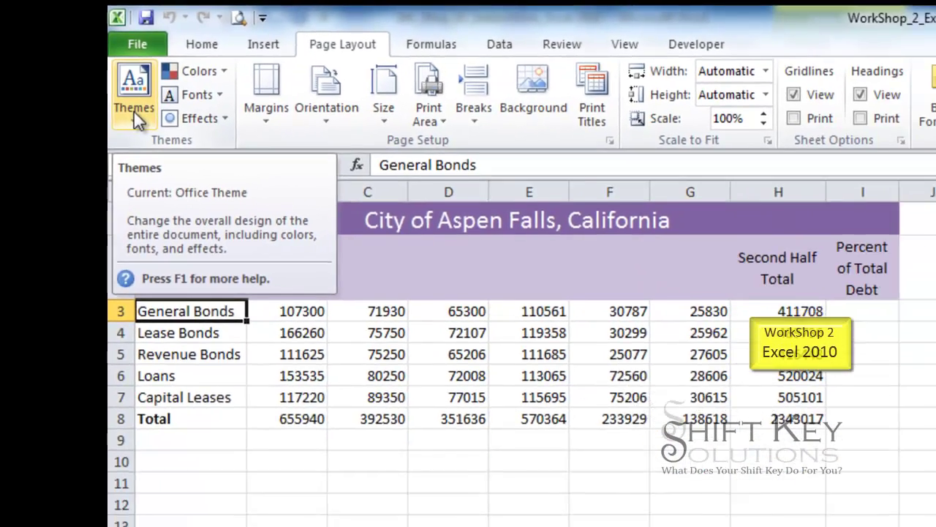
{"action": "left_click", "coordinate": [166, 147]}
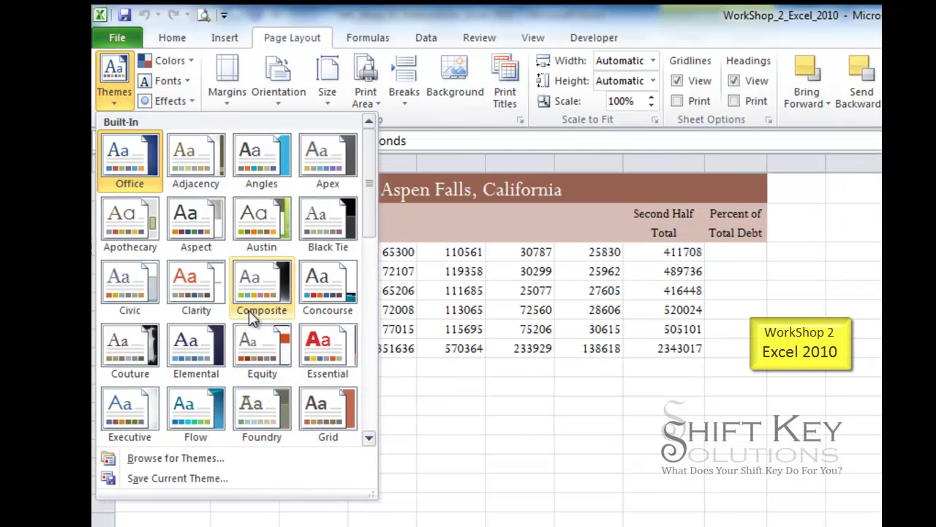
{"action": "left_click", "coordinate": [117, 99]}
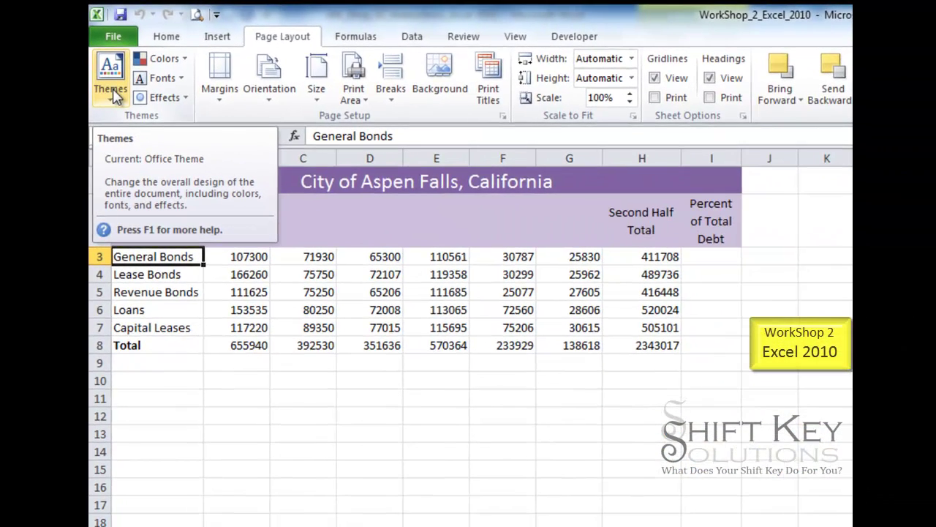
{"action": "left_click", "coordinate": [111, 87]}
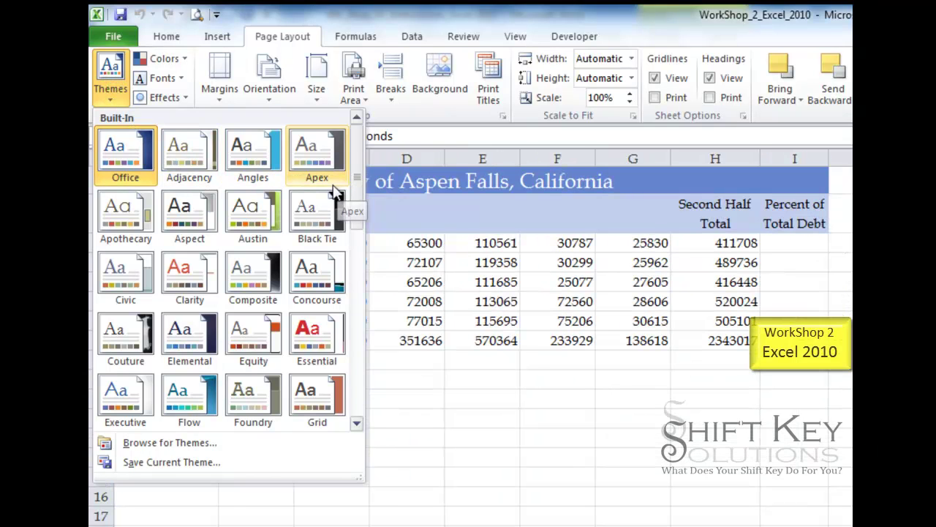
{"action": "scroll", "coordinate": [345, 212], "scroll_direction": "down", "scroll_amount": 1}
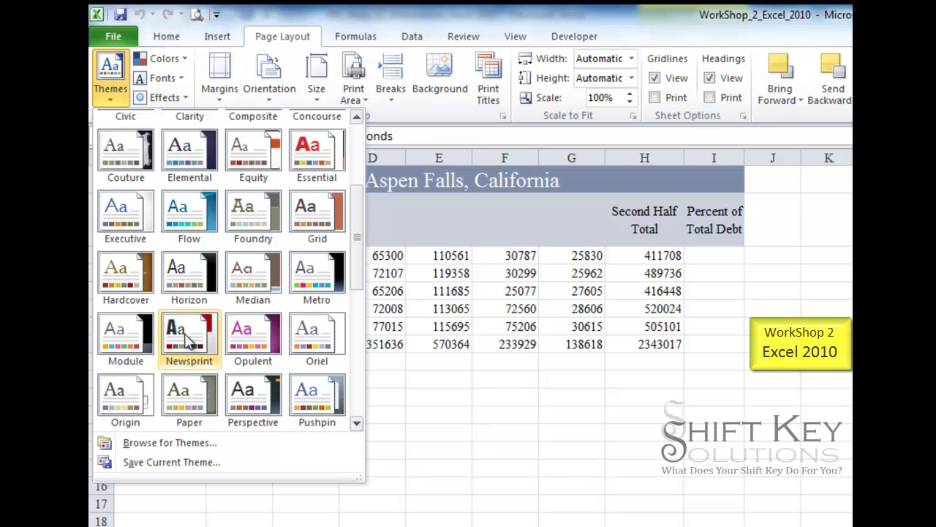
{"action": "left_click", "coordinate": [189, 338]}
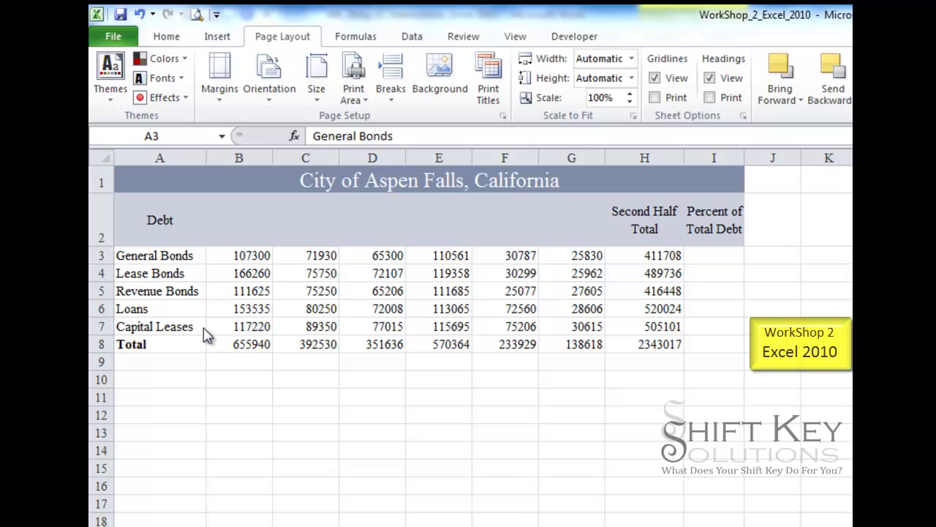
Enter July in B2 and fill the month series across through December in G2
{"action": "left_click", "coordinate": [244, 224]}
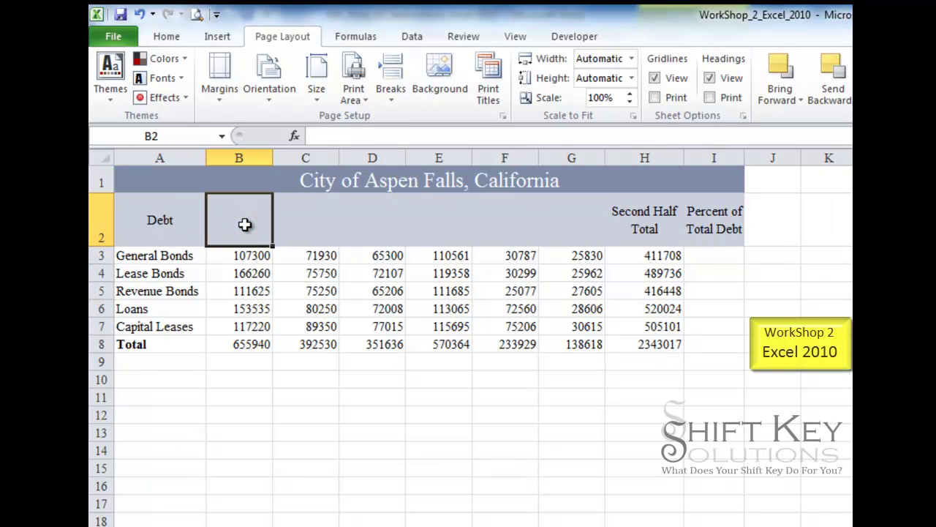
{"action": "type", "text": "July"}
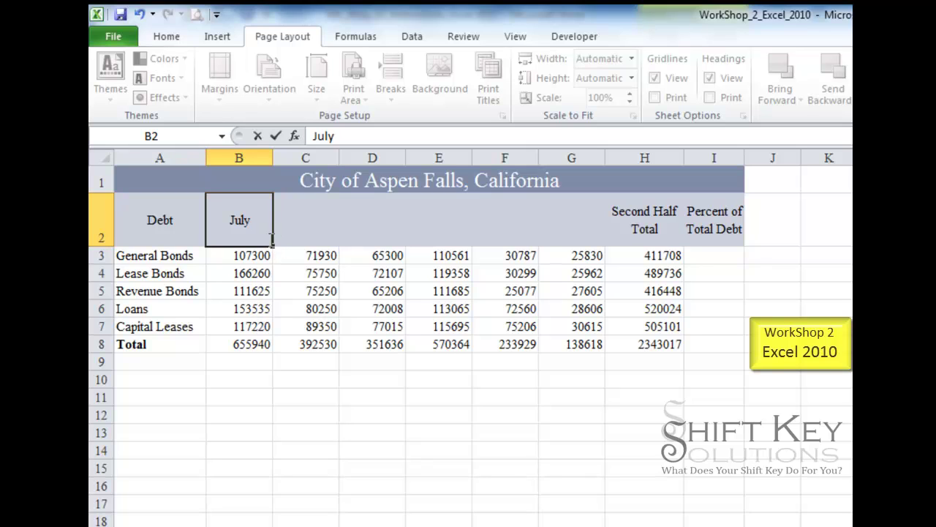
{"action": "key", "text": "ctrl+Return"}
{"action": "left_click_drag", "start_coordinate": [273, 244], "coordinate": [592, 239]}
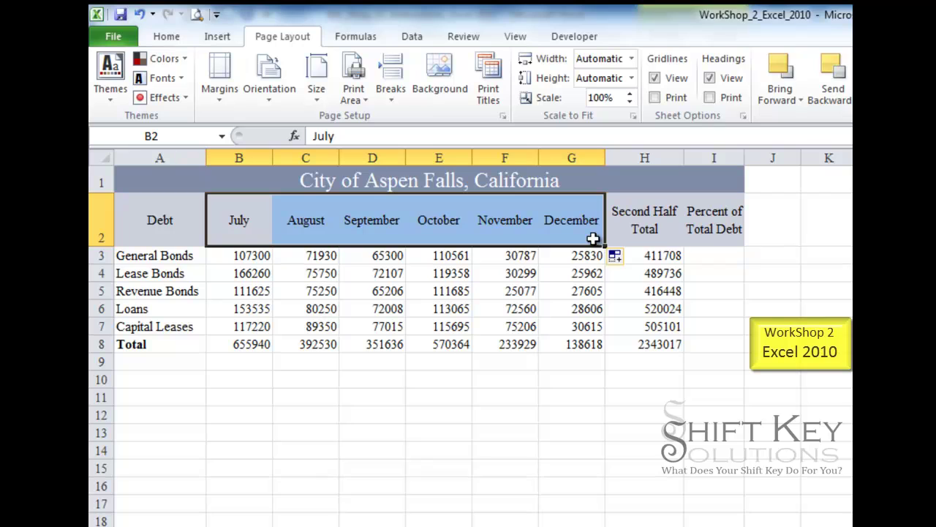
{"action": "left_click", "coordinate": [225, 223]}
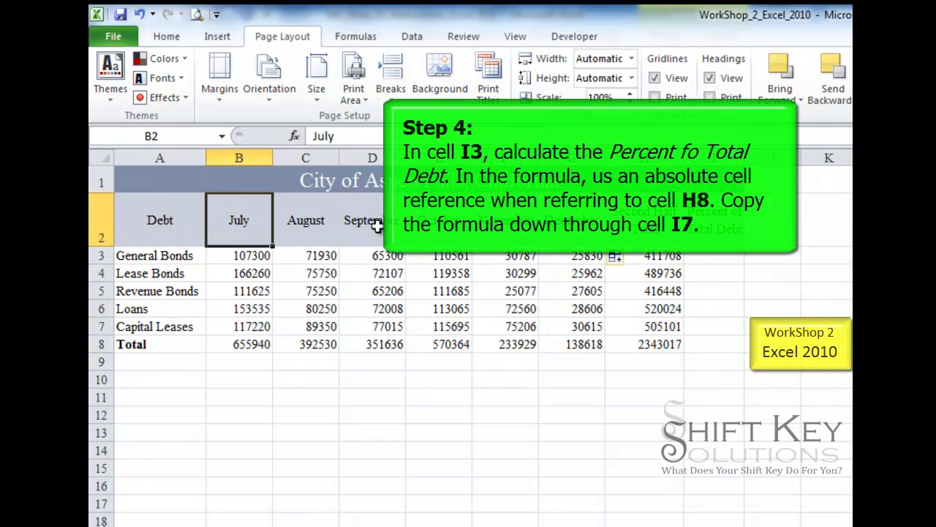
Build a formula in I3 that divides the General Bonds total in H3 by the grand total in H8
{"action": "left_click", "coordinate": [713, 257]}
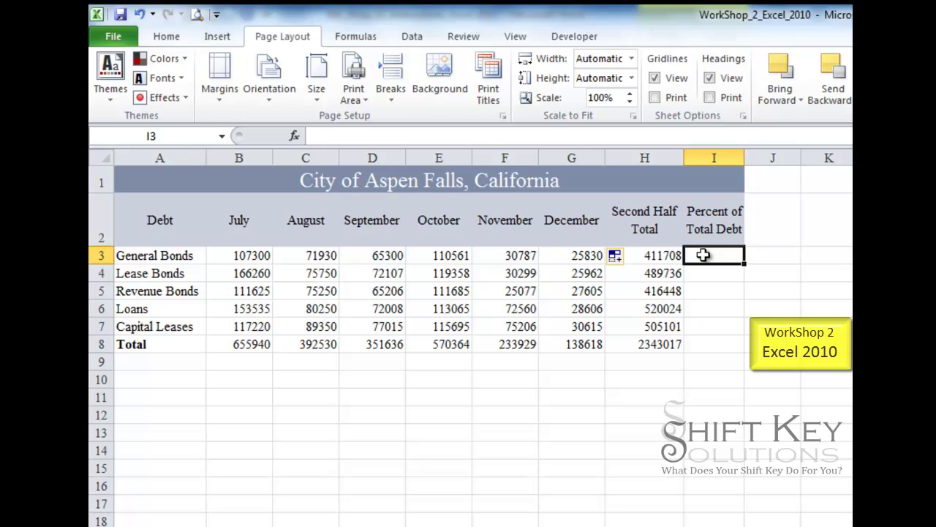
{"action": "type", "text": "="}
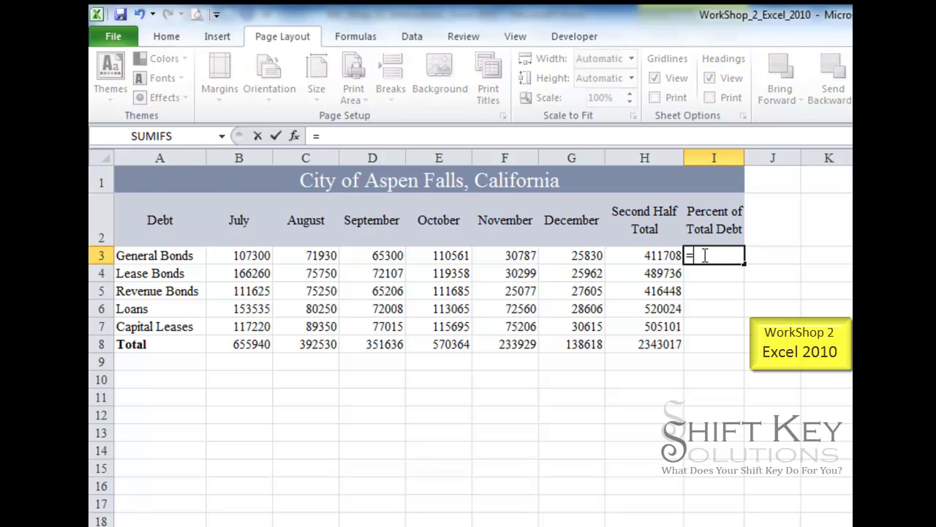
{"action": "left_click", "coordinate": [651, 254]}
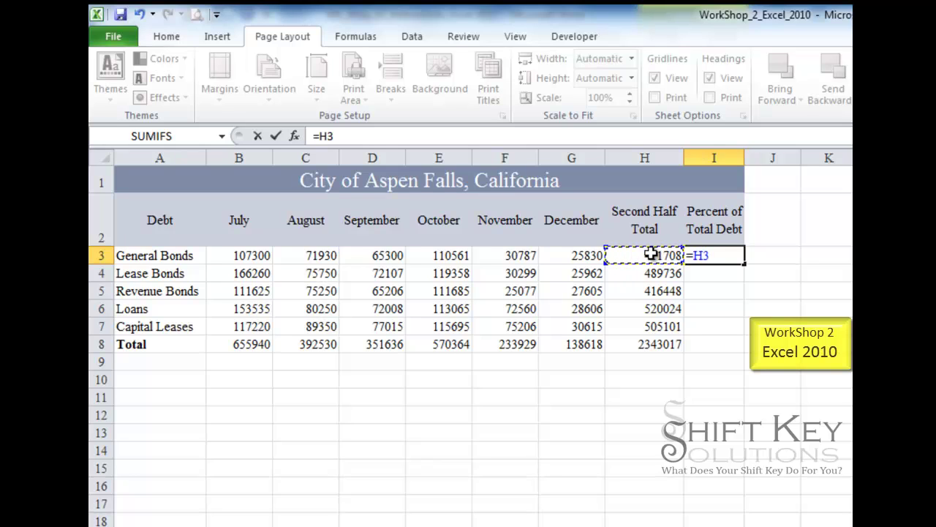
{"action": "type", "text": "/"}
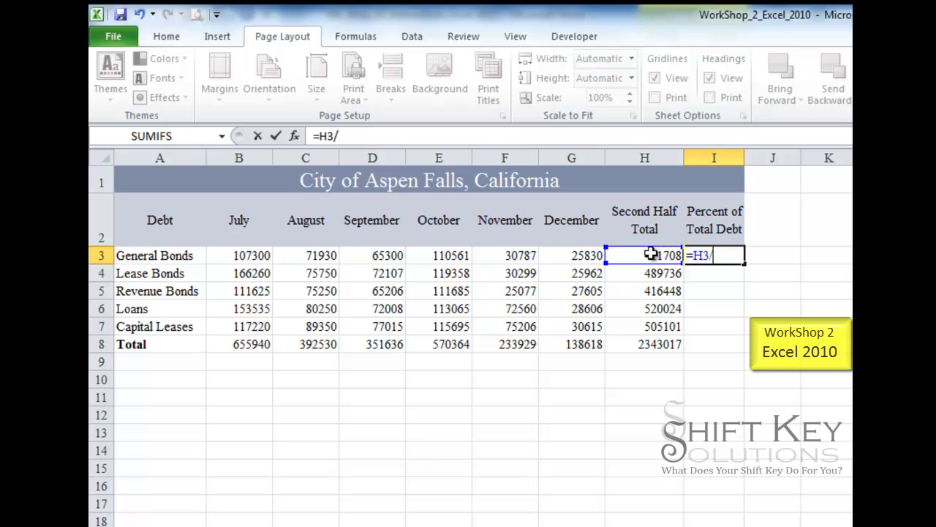
{"action": "left_click", "coordinate": [651, 349]}
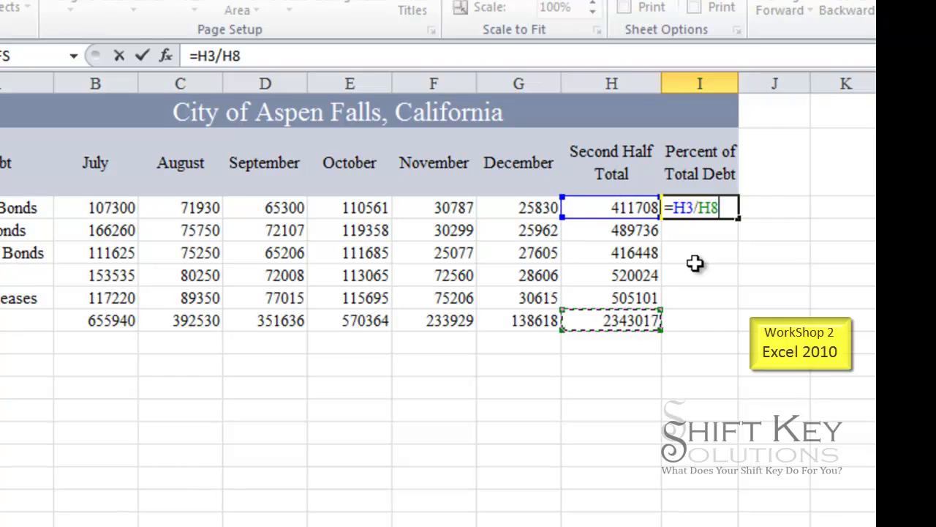
Make the H8 reference absolute so I3 contains =H3/$H$8, and copy the formula down through I7
{"action": "double_click", "coordinate": [708, 207]}
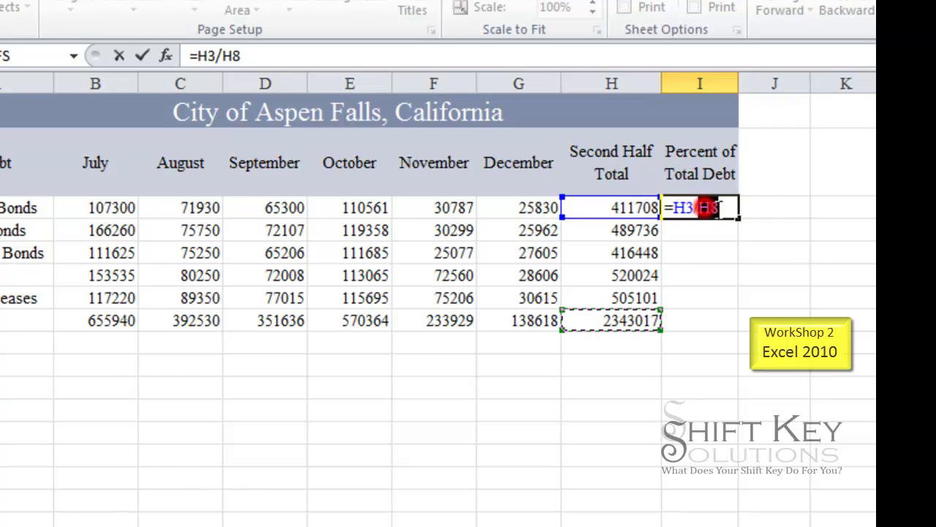
{"action": "left_click", "coordinate": [726, 208]}
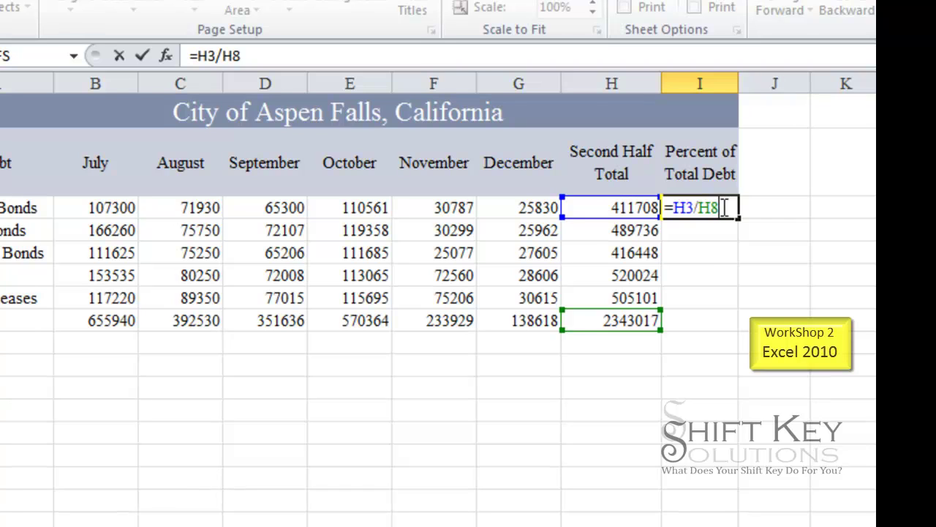
{"action": "key", "text": "F4"}
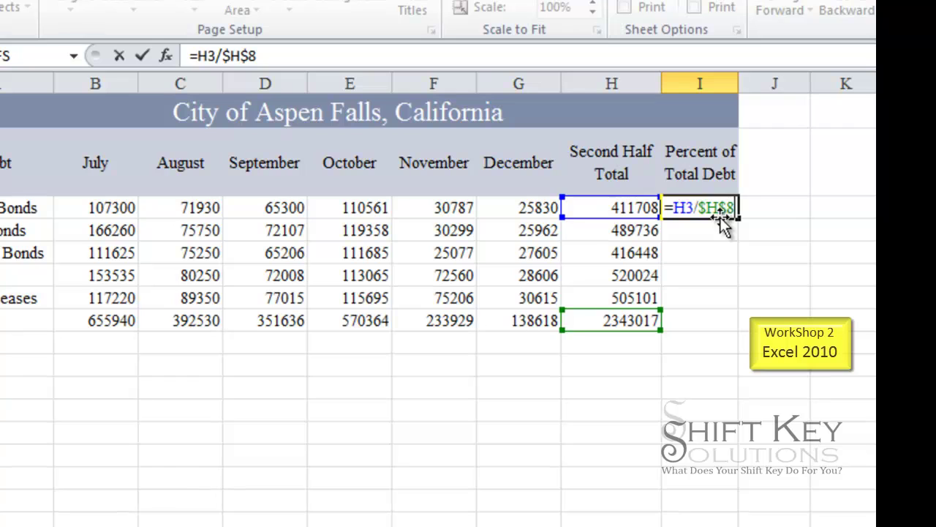
{"action": "left_click", "coordinate": [143, 57]}
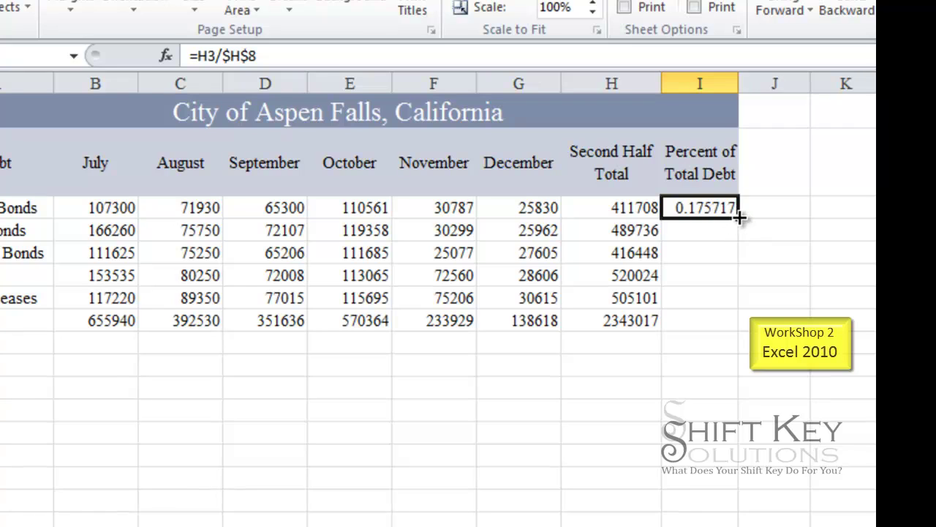
{"action": "left_click_drag", "start_coordinate": [735, 215], "coordinate": [740, 310]}
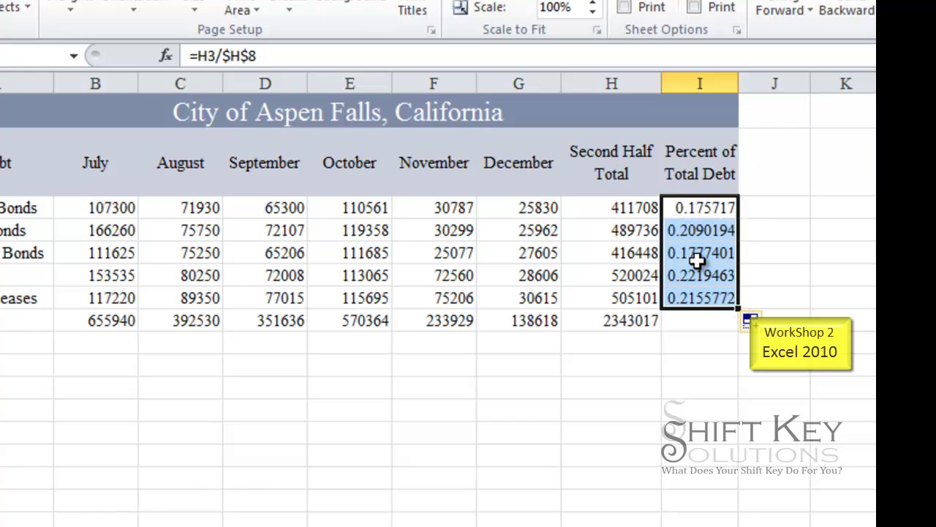
{"action": "left_click", "coordinate": [730, 209]}
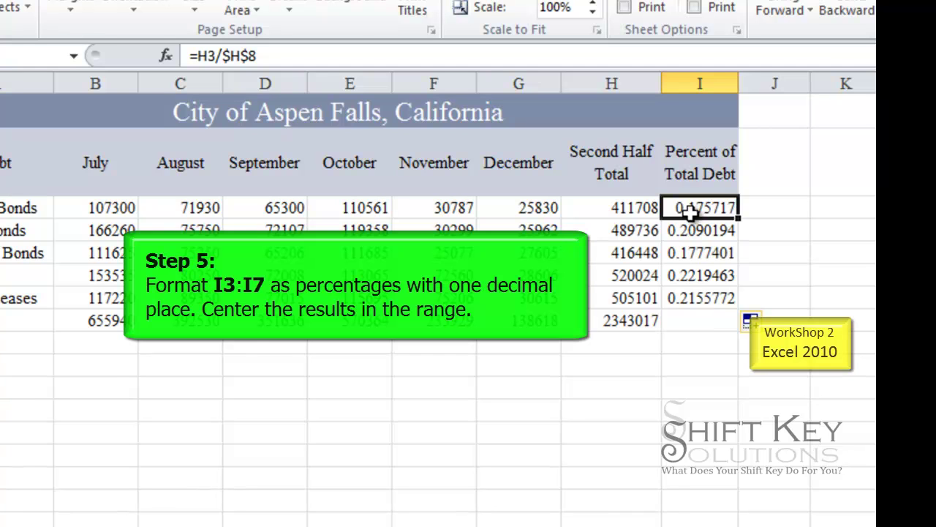
Format I3:I7 as percentages with one decimal place and center the values
{"action": "left_click_drag", "start_coordinate": [700, 205], "coordinate": [697, 316]}
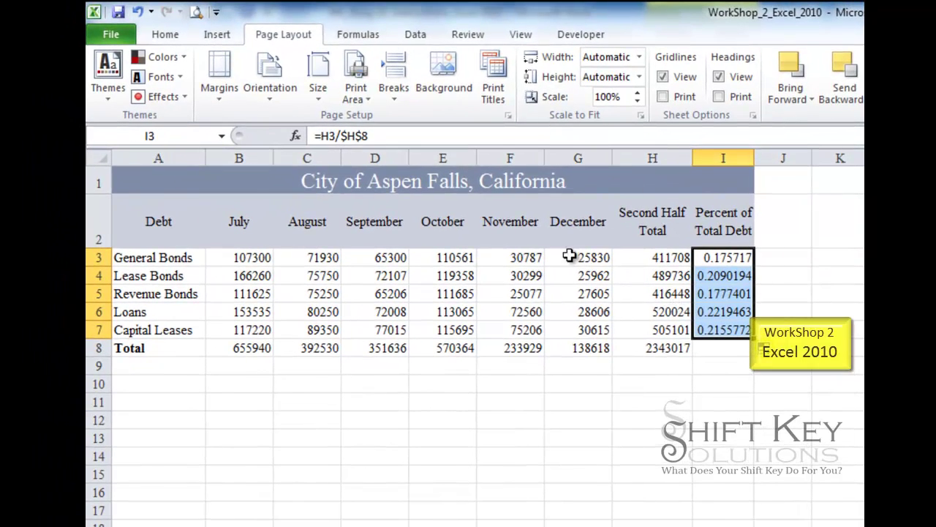
{"action": "left_click", "coordinate": [168, 36]}
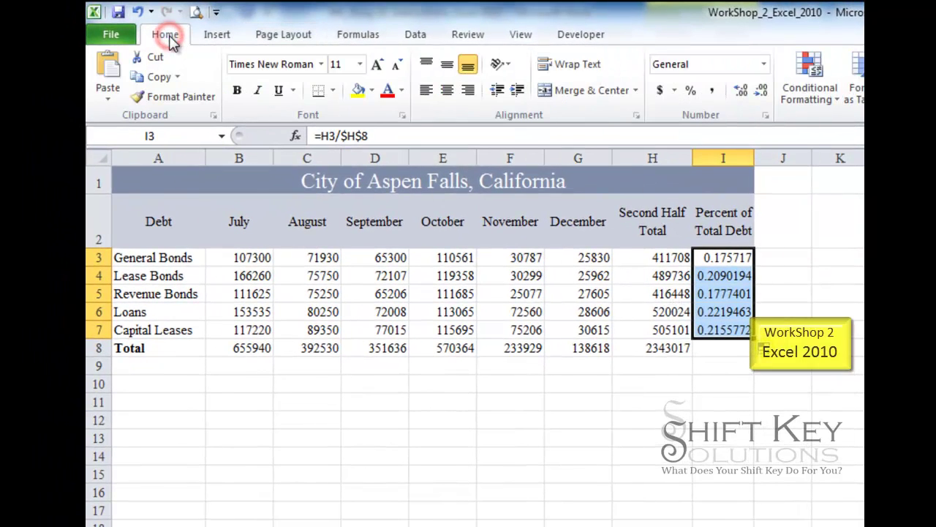
{"action": "left_click", "coordinate": [690, 91]}
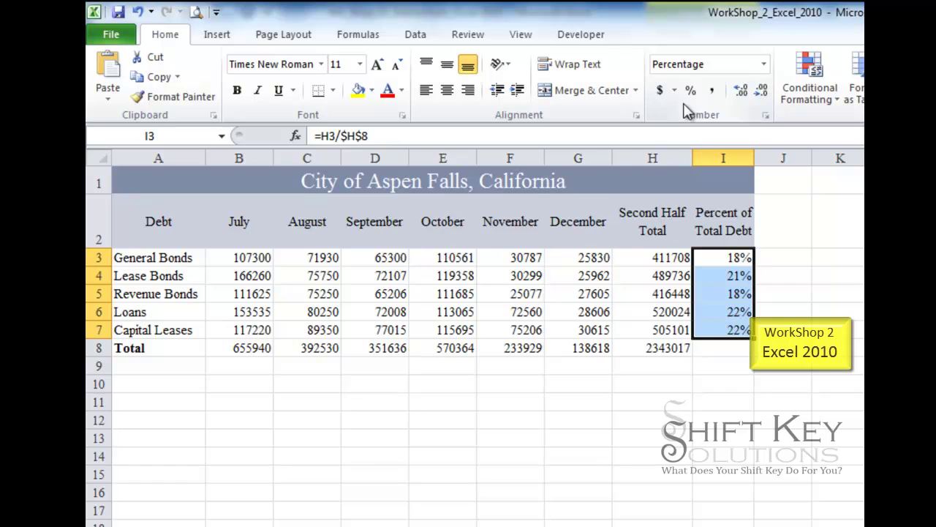
{"action": "left_click", "coordinate": [743, 88]}
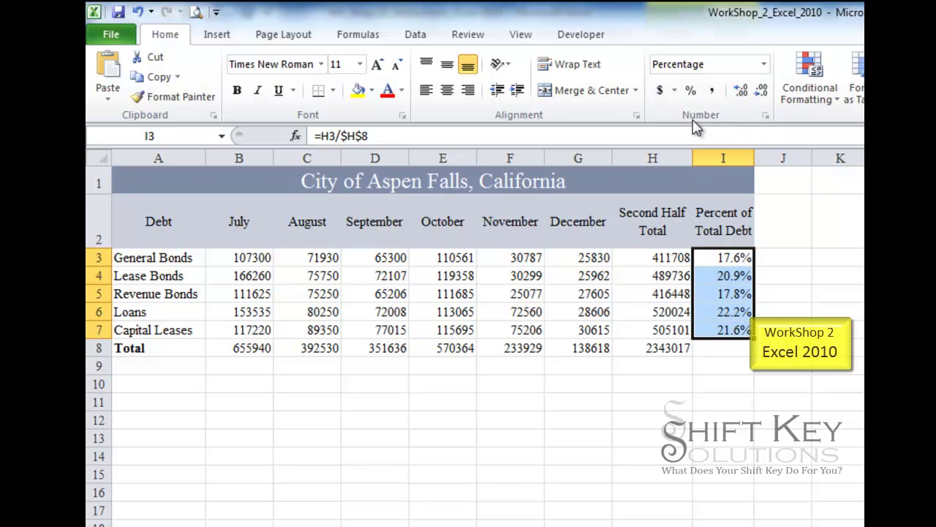
{"action": "left_click", "coordinate": [445, 92]}
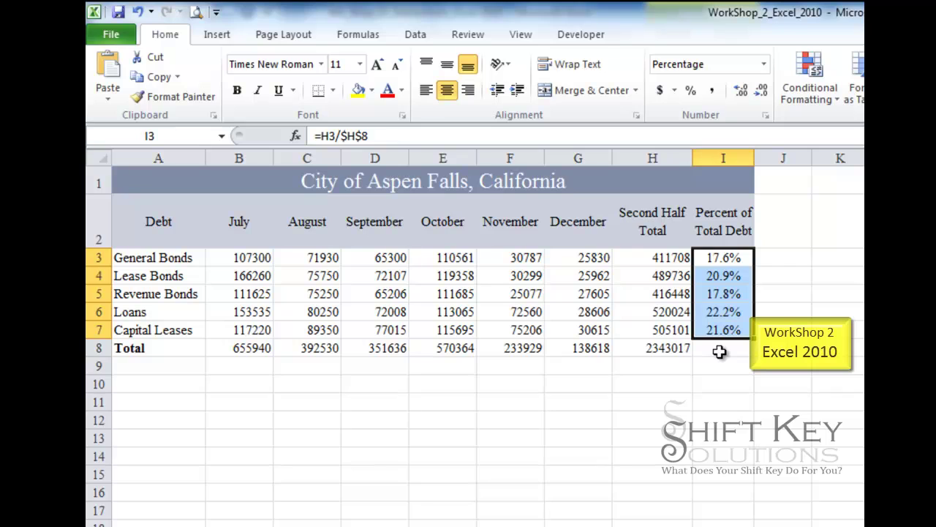
Format B3:H3 and B8:H8 with the dollar Accounting number format and no decimal places
{"action": "left_click", "coordinate": [252, 257]}
{"action": "left_click_drag", "start_coordinate": [252, 258], "coordinate": [651, 259]}
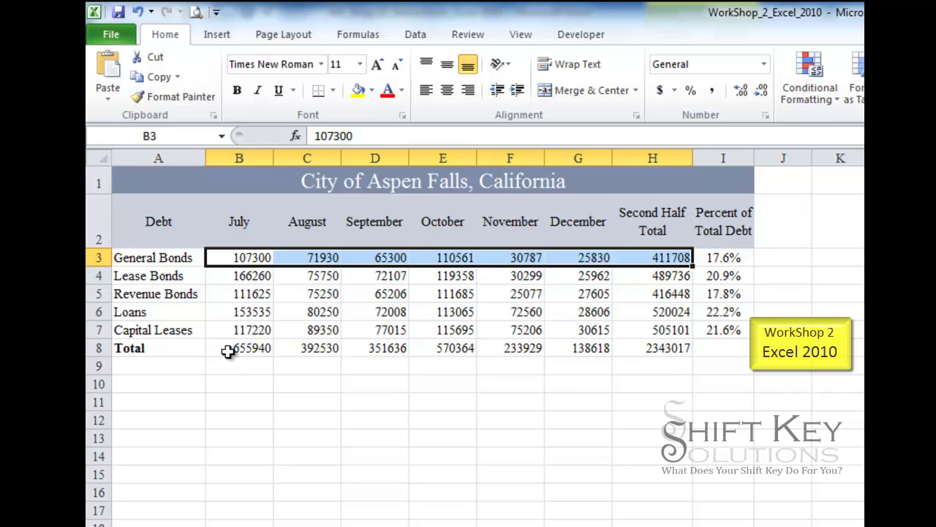
{"action": "left_click_drag", "start_coordinate": [231, 346], "coordinate": [653, 347], "text": "ctrl"}
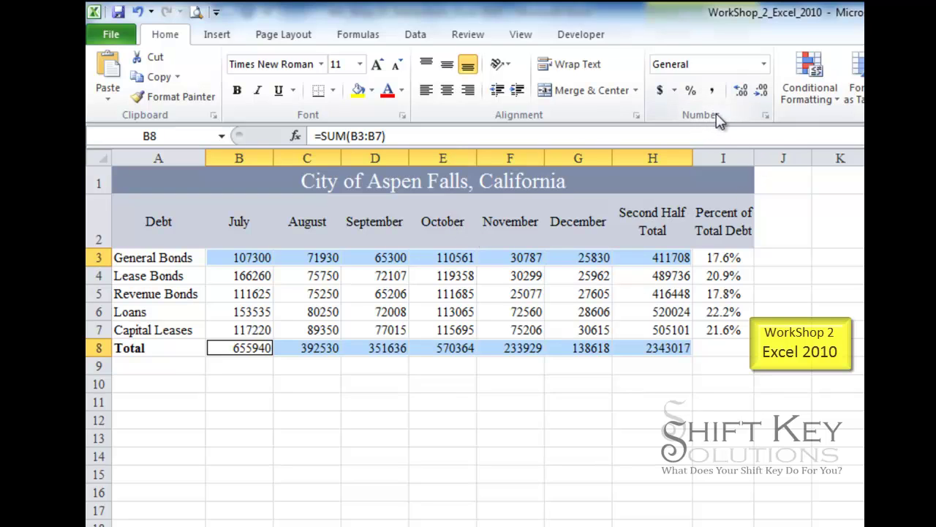
{"action": "left_click", "coordinate": [661, 94]}
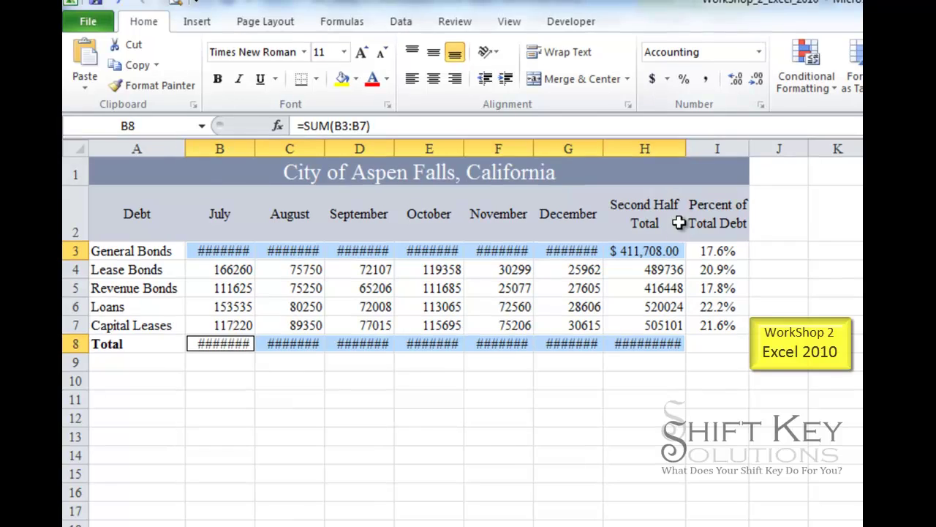
{"action": "left_click", "coordinate": [758, 80]}
{"action": "left_click", "coordinate": [757, 81]}
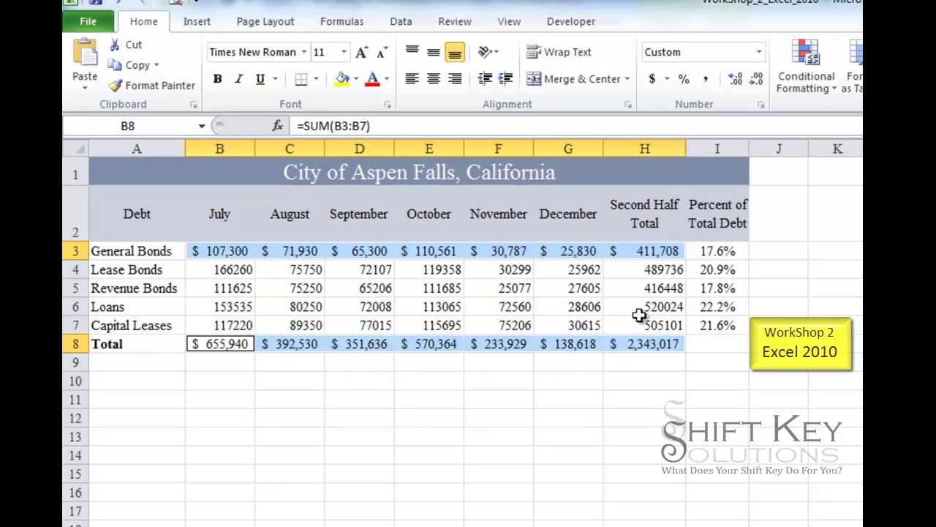
Format B4:H7 with thousands separators, no currency symbol and no decimal places
{"action": "left_click", "coordinate": [663, 272]}
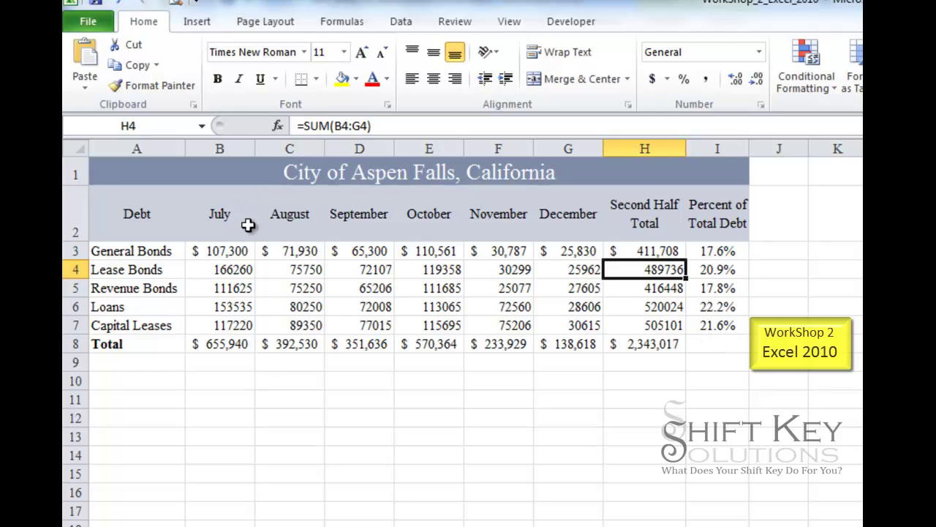
{"action": "left_click", "coordinate": [224, 269]}
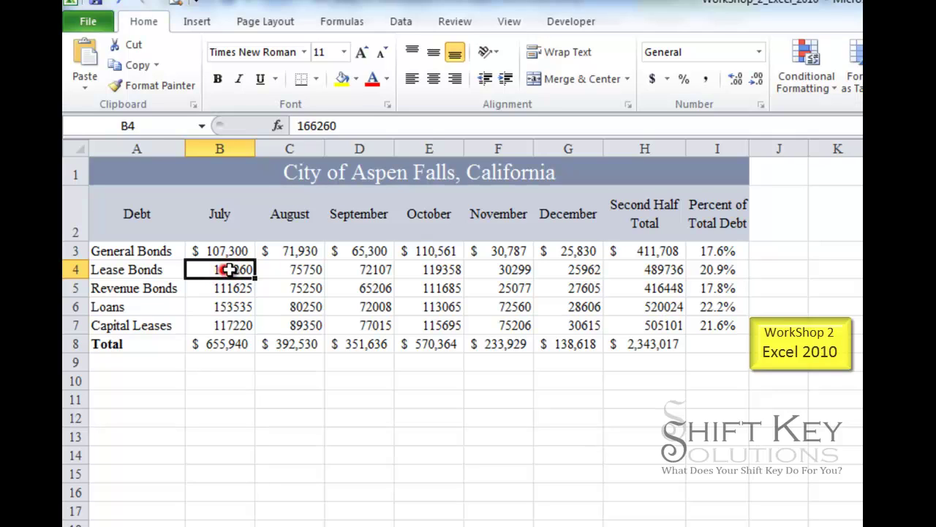
{"action": "left_click_drag", "start_coordinate": [224, 269], "coordinate": [661, 324]}
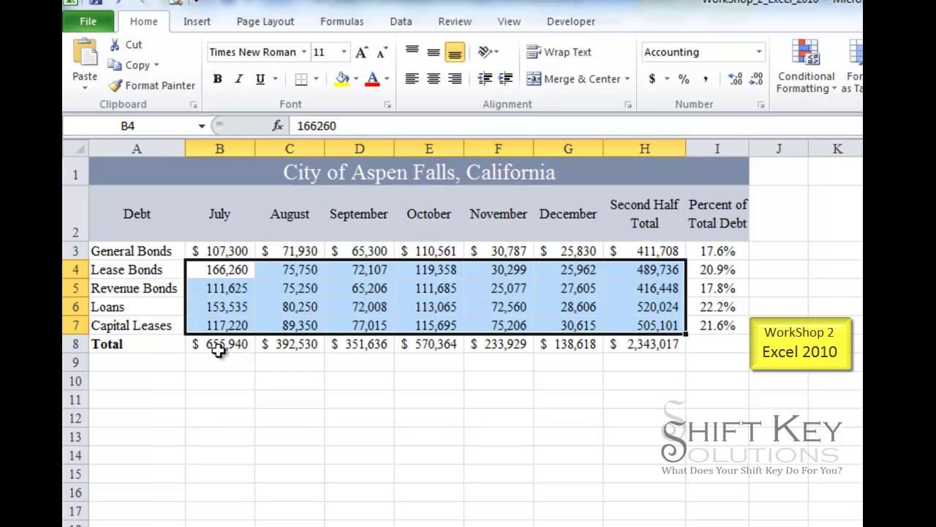
Make the totals in B8:H8 bold with a border beneath them
{"action": "left_click_drag", "start_coordinate": [209, 344], "coordinate": [651, 340]}
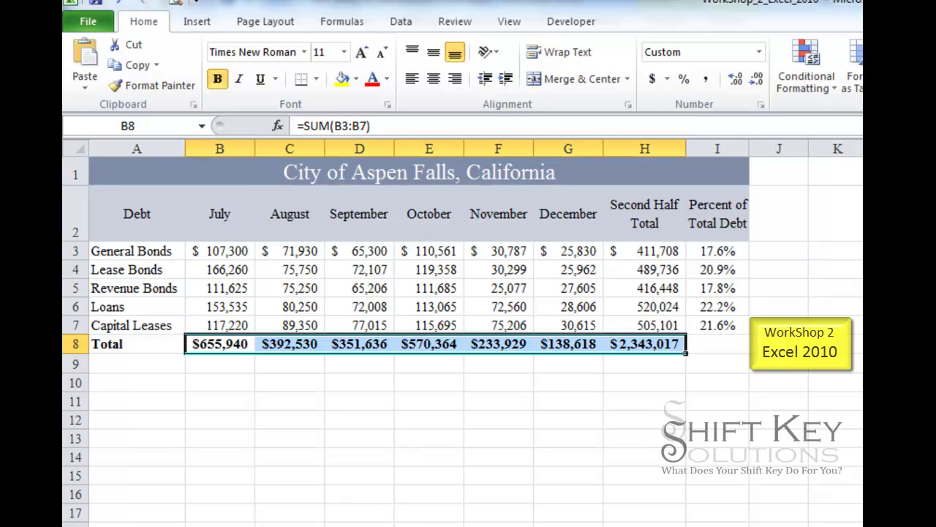
Insert a Pie in 3-D chart based on the non-adjacent ranges A3:A7 and H3:H7
{"action": "left_click", "coordinate": [722, 348]}
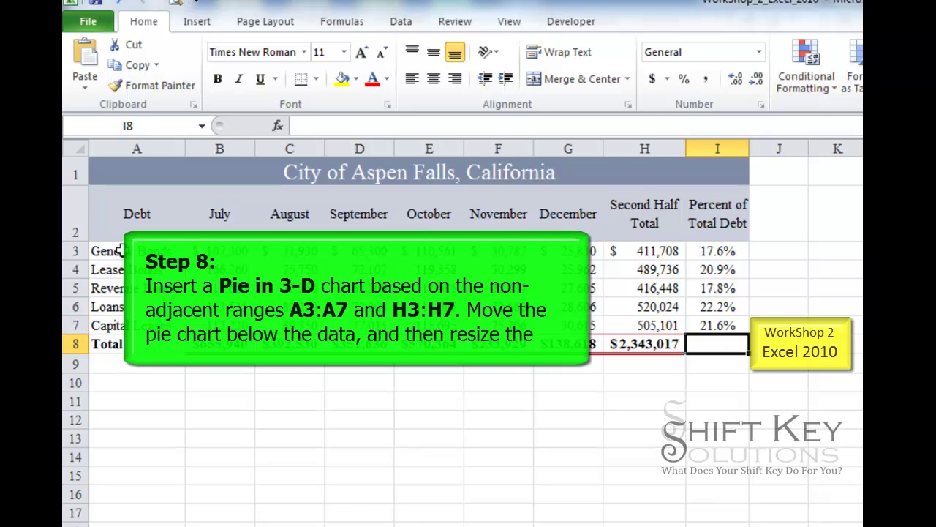
{"action": "left_click_drag", "start_coordinate": [119, 251], "coordinate": [120, 327]}
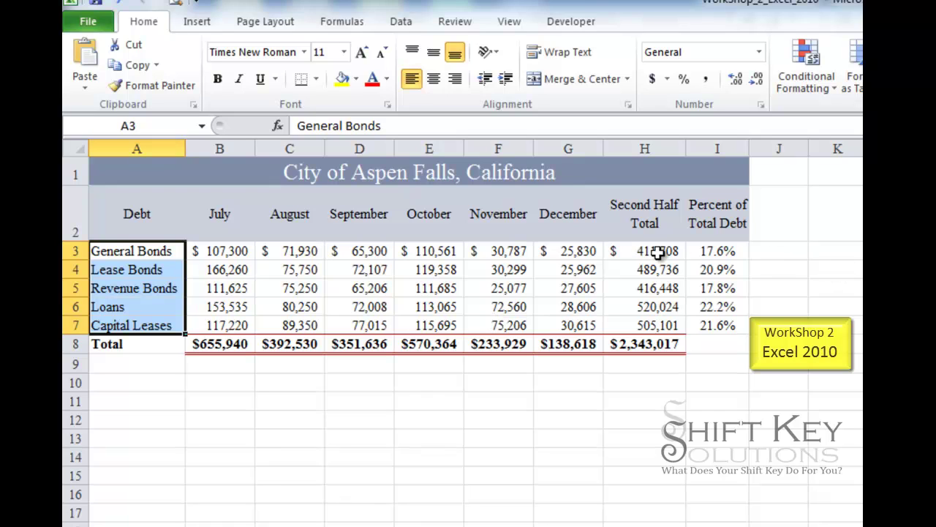
{"action": "left_click_drag", "start_coordinate": [658, 251], "coordinate": [660, 324]}
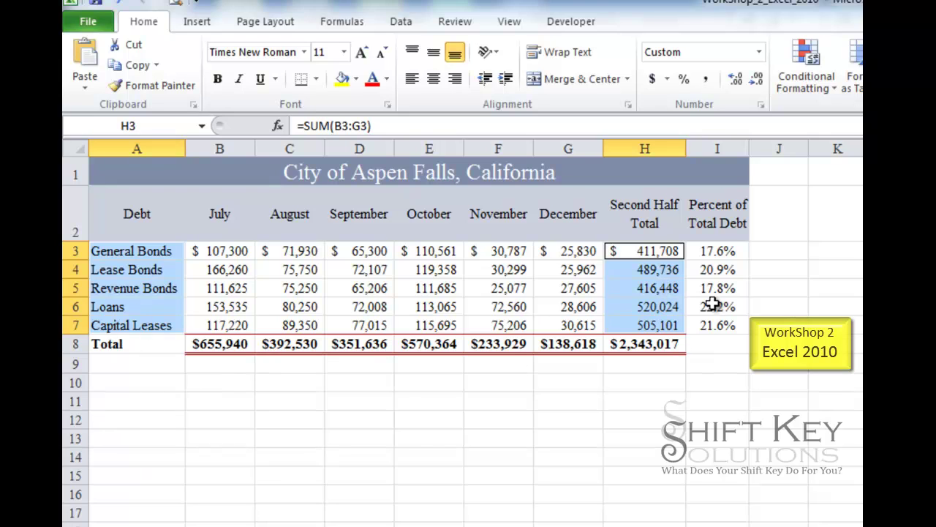
{"action": "left_click", "coordinate": [198, 24]}
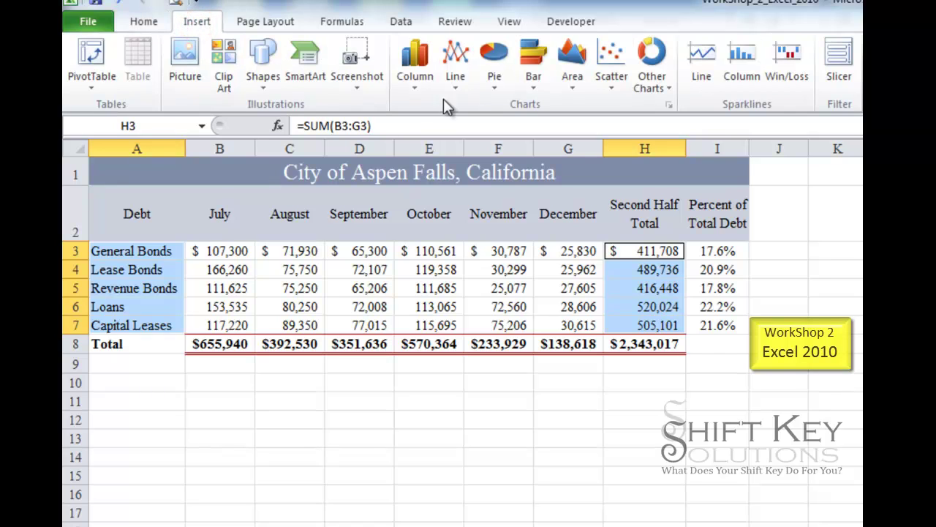
{"action": "left_click", "coordinate": [495, 79]}
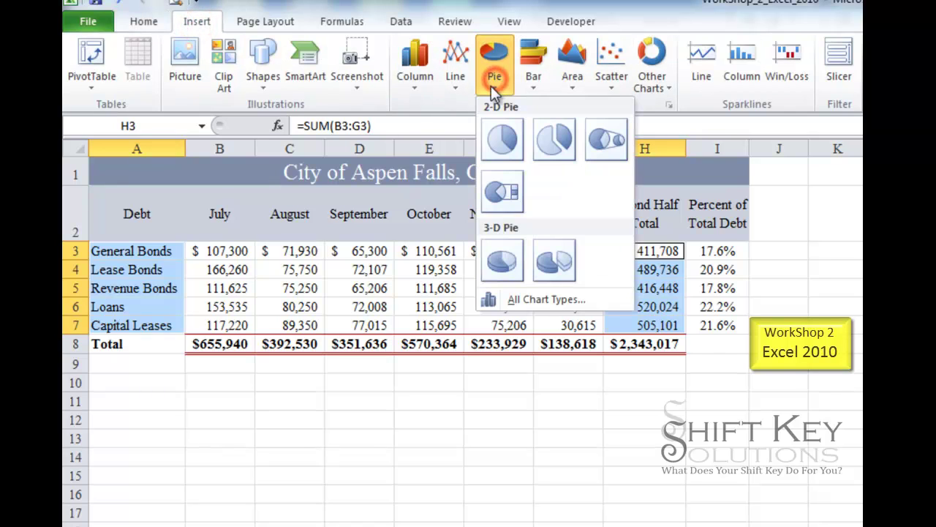
{"action": "left_click", "coordinate": [509, 271]}
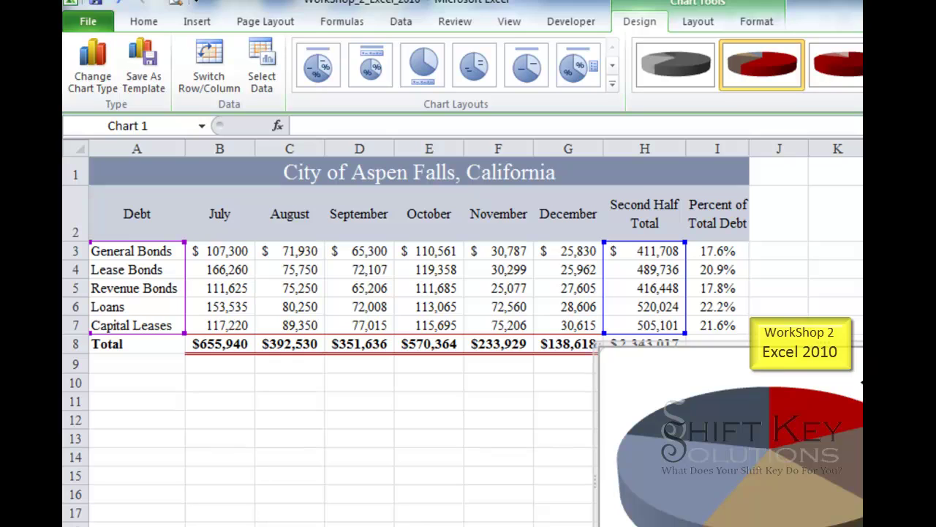
Move the pie chart below the data to start at A11 and enlarge it to reach about I38
{"action": "left_click_drag", "start_coordinate": [860, 399], "coordinate": [516, 414]}
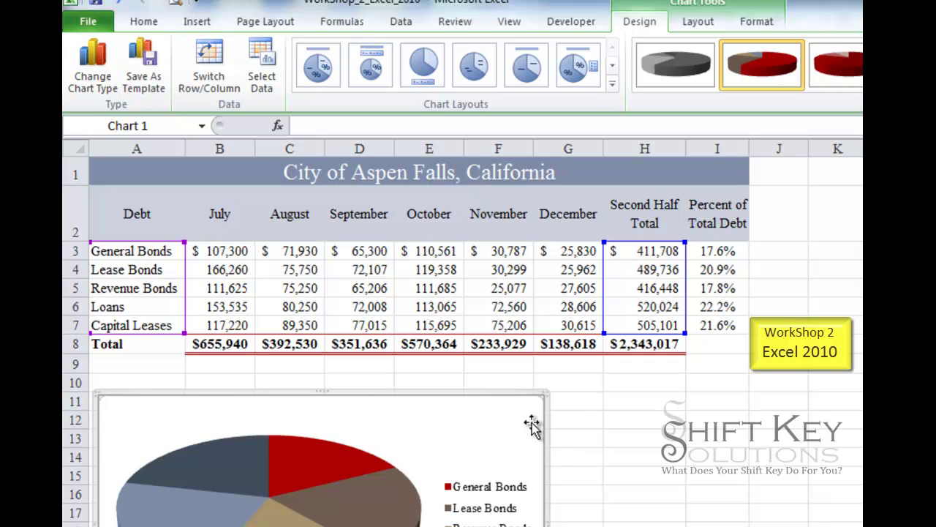
{"action": "left_click_drag", "start_coordinate": [518, 414], "coordinate": [515, 416]}
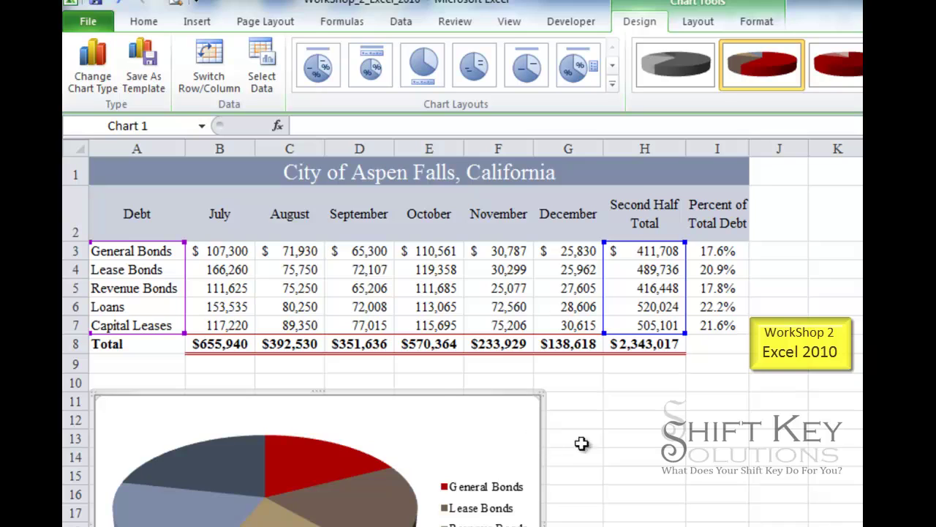
{"action": "scroll", "coordinate": [776, 436], "scroll_direction": "down", "scroll_amount": 5}
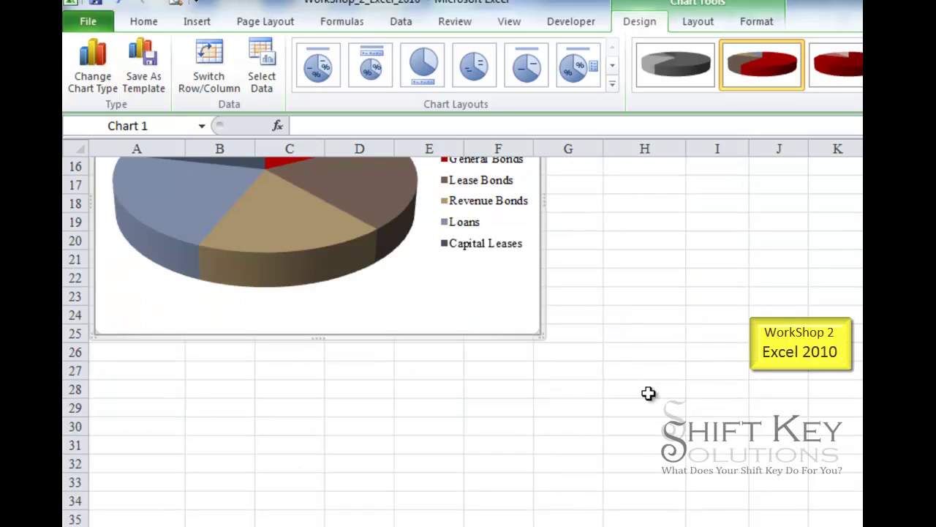
{"action": "scroll", "coordinate": [622, 373], "scroll_direction": "down", "scroll_amount": 1}
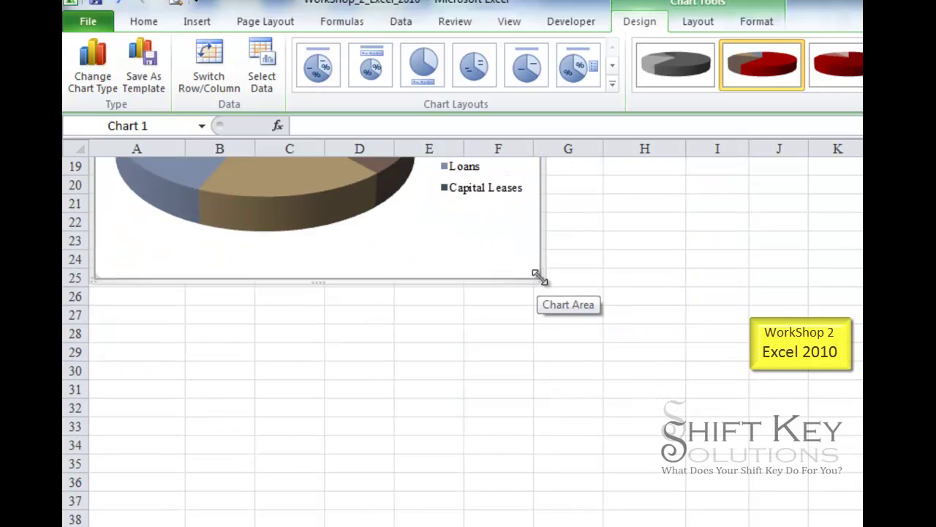
{"action": "left_click_drag", "start_coordinate": [539, 276], "coordinate": [737, 514]}
{"action": "scroll", "coordinate": [798, 454], "scroll_direction": "up", "scroll_amount": 2}
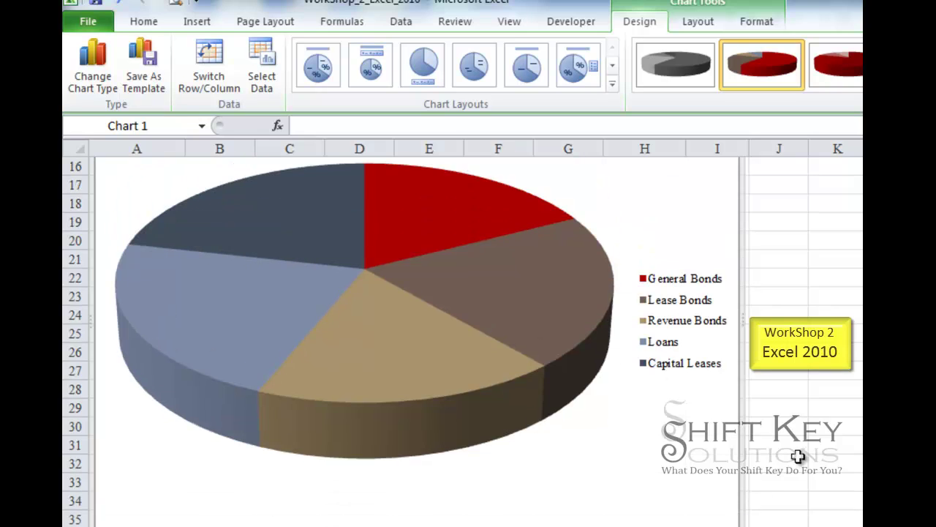
Apply the chart layout with a title above, percentage labels on the slices and the legend at the right
{"action": "scroll", "coordinate": [799, 455], "scroll_direction": "up", "scroll_amount": 1}
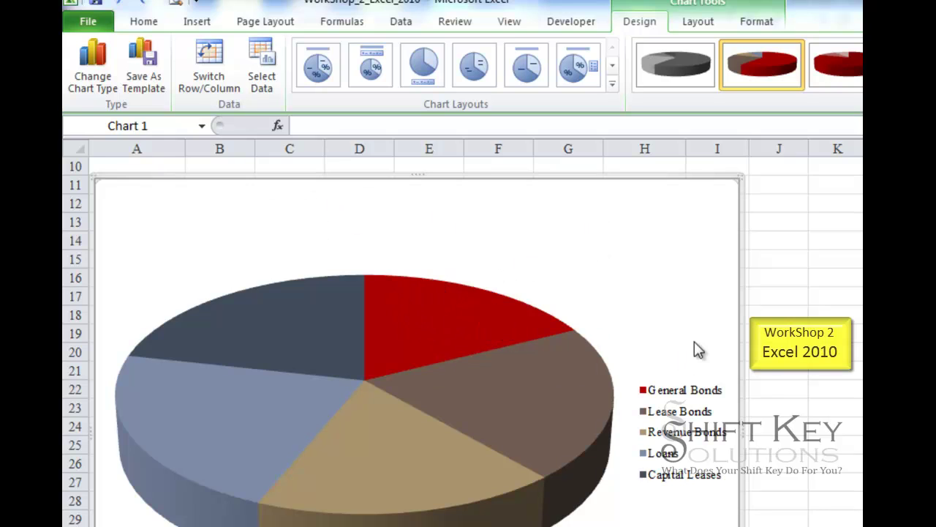
{"action": "left_click", "coordinate": [664, 211]}
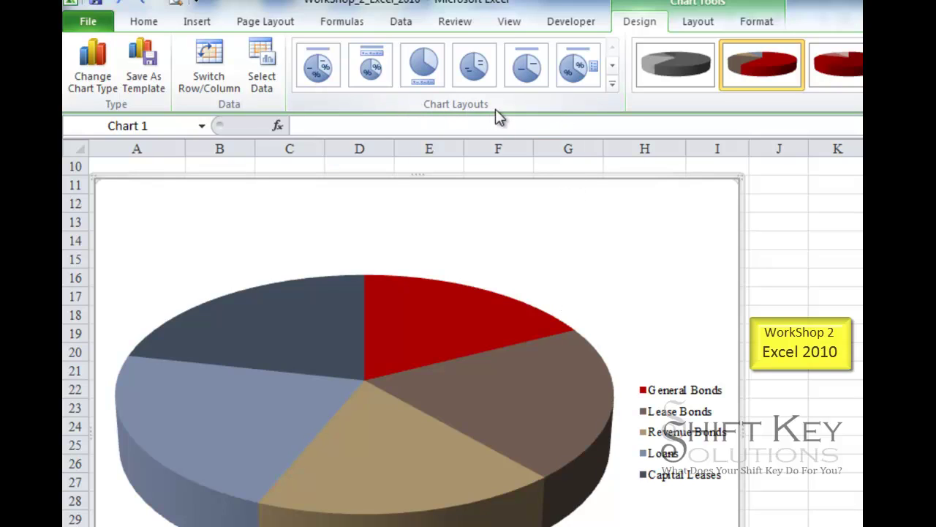
{"action": "left_click", "coordinate": [581, 71]}
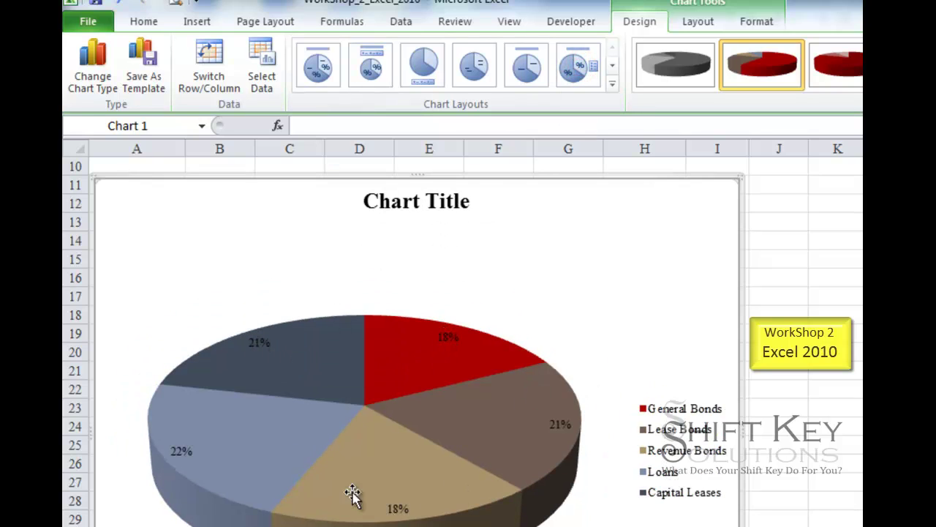
Change the chart title to "Outstanding Debt by Type" and set its font size to 20
{"action": "left_click", "coordinate": [446, 202]}
{"action": "triple_click", "coordinate": [451, 202]}
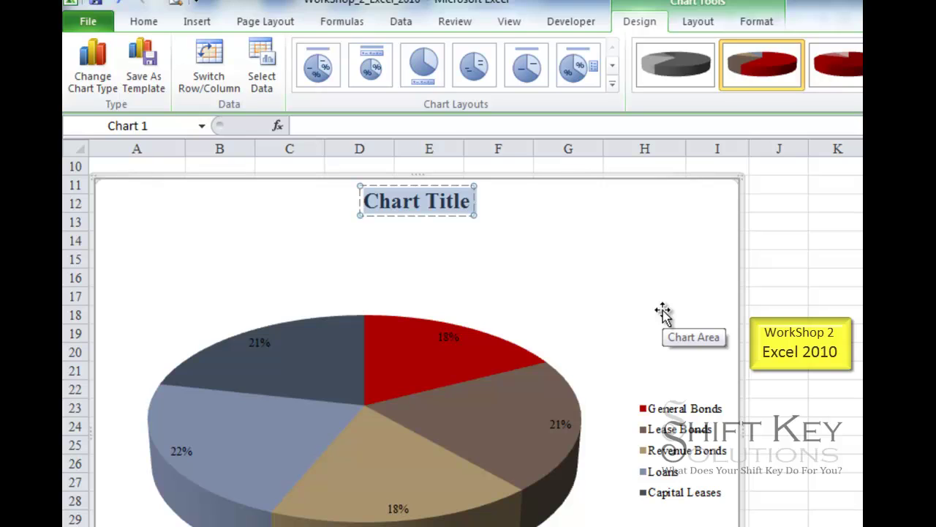
{"action": "type", "text": "Outstanding Debt by Type"}
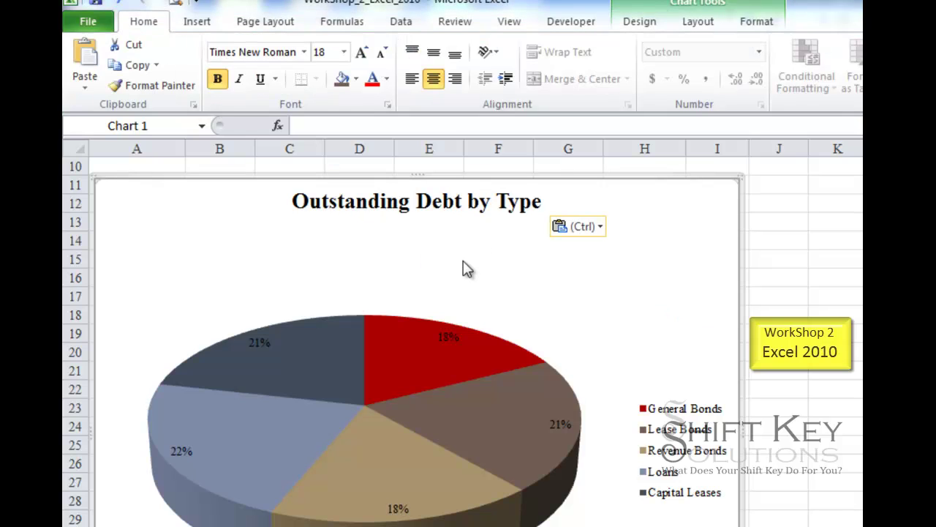
{"action": "left_click", "coordinate": [481, 204]}
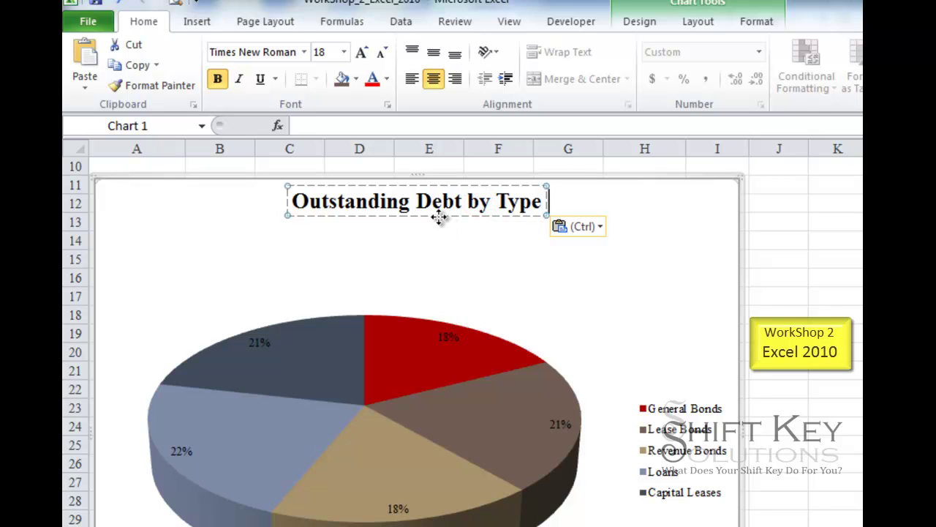
{"action": "key", "text": "Escape"}
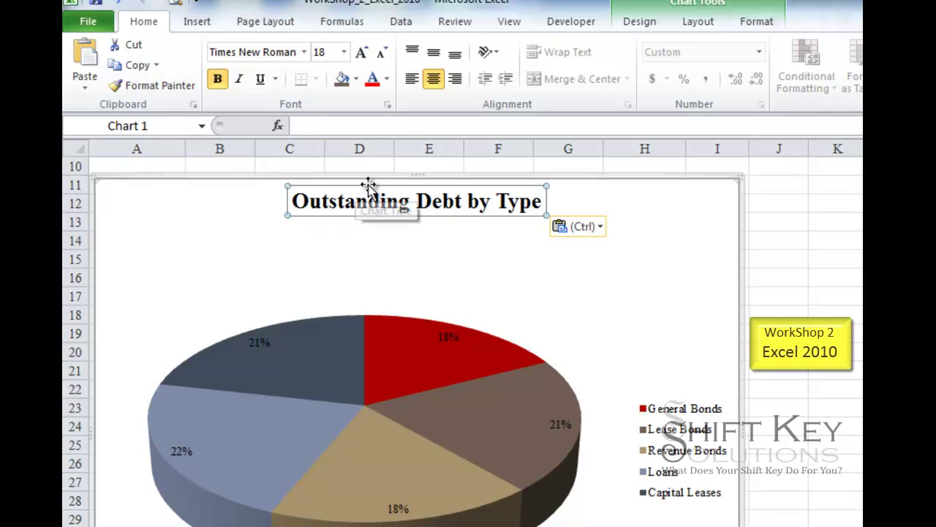
{"action": "left_click", "coordinate": [343, 52]}
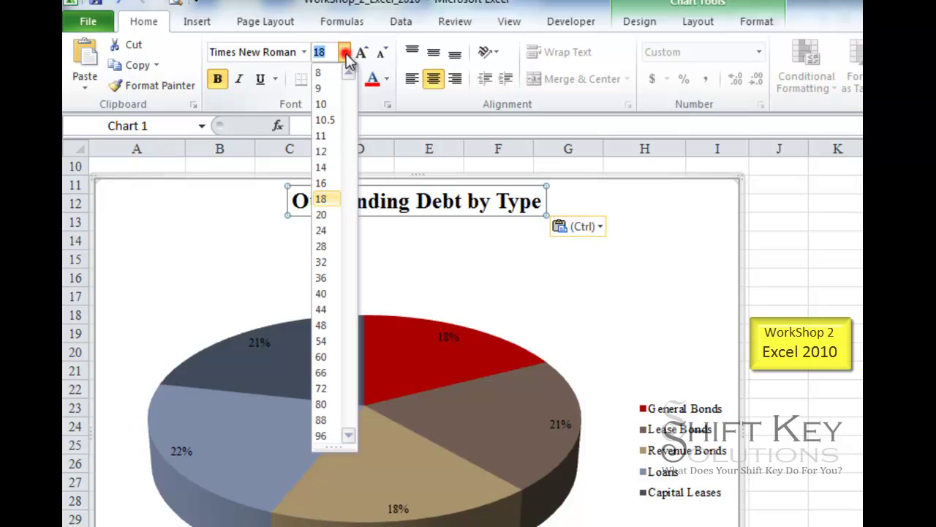
{"action": "left_click", "coordinate": [321, 215]}
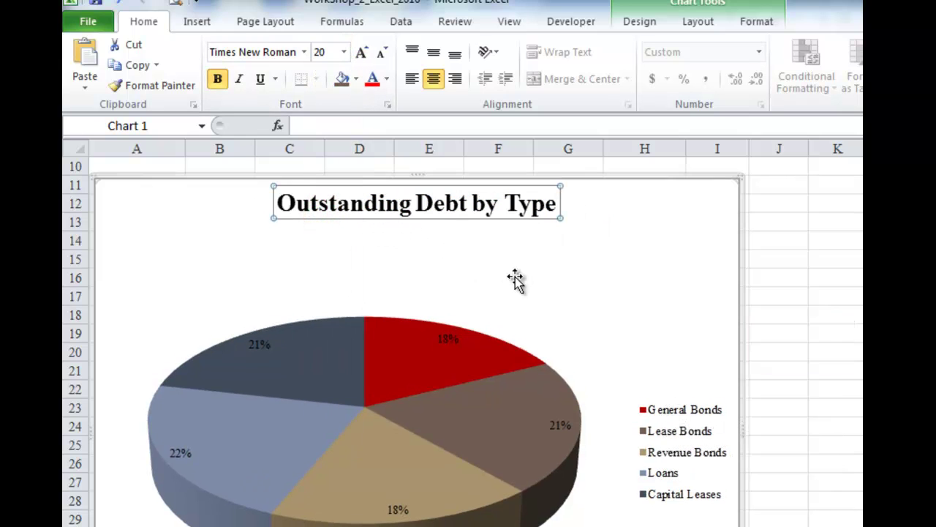
Set the font size of all the pie's percentage data labels to 14
{"action": "left_click", "coordinate": [561, 424]}
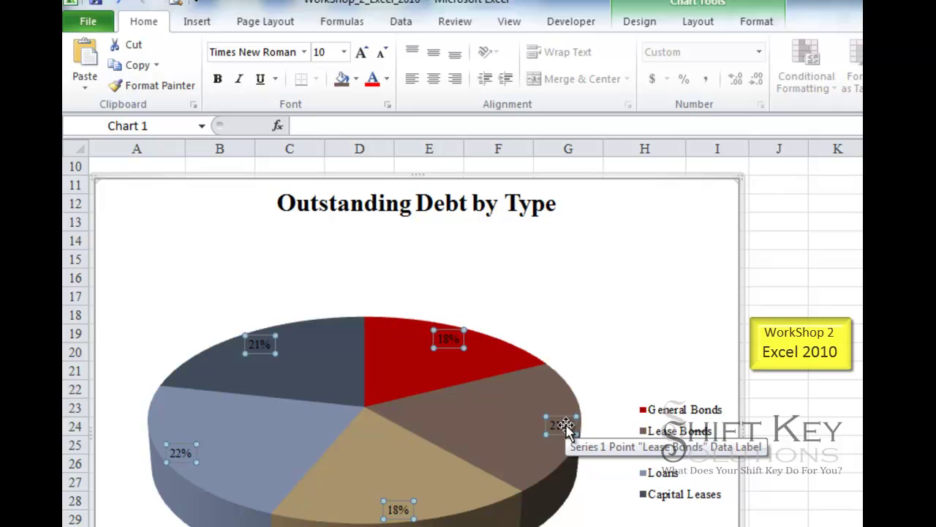
{"action": "left_click", "coordinate": [567, 424]}
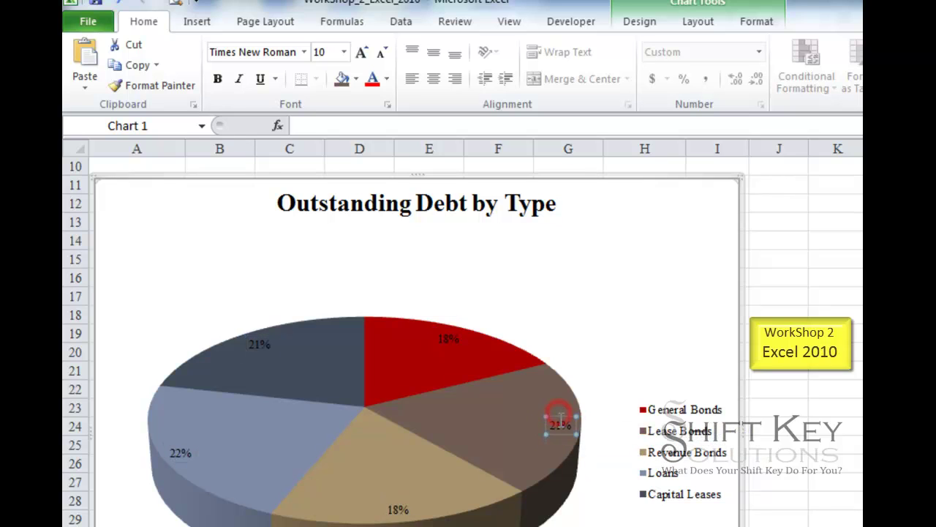
{"action": "left_click", "coordinate": [631, 349]}
{"action": "left_click", "coordinate": [558, 426]}
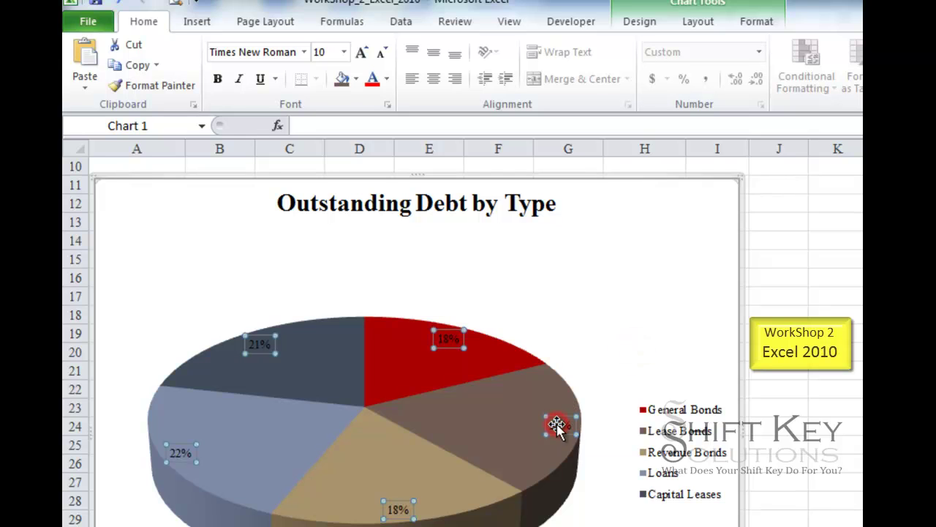
{"action": "left_click", "coordinate": [344, 52]}
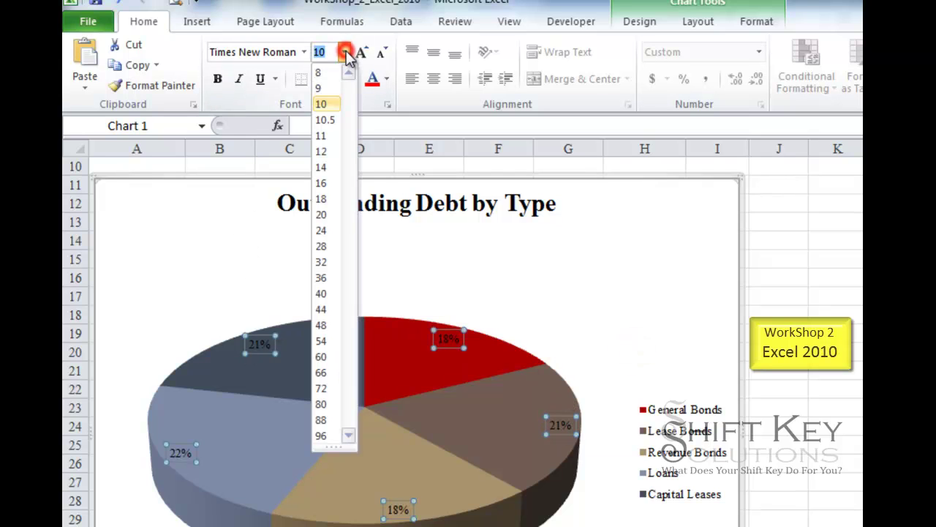
{"action": "left_click", "coordinate": [324, 167]}
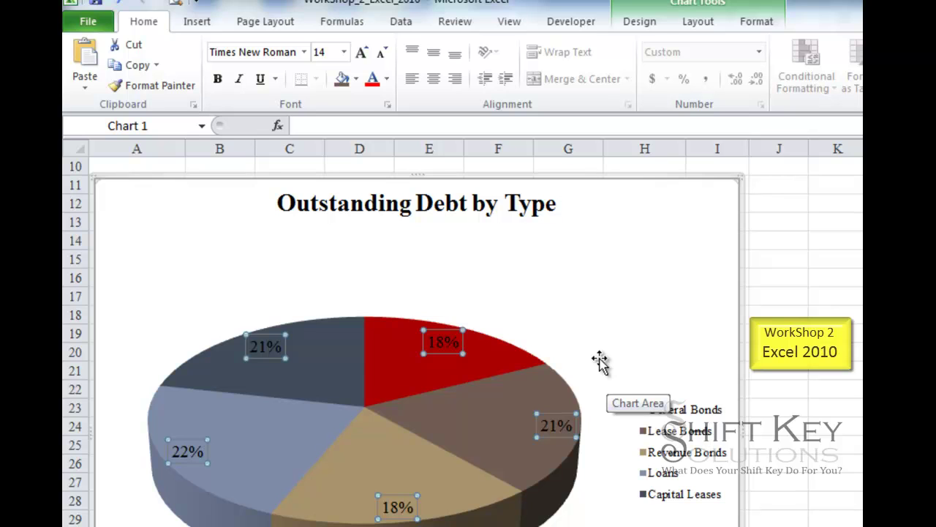
Set the font size of the chart legend to 12
{"action": "left_click", "coordinate": [680, 413]}
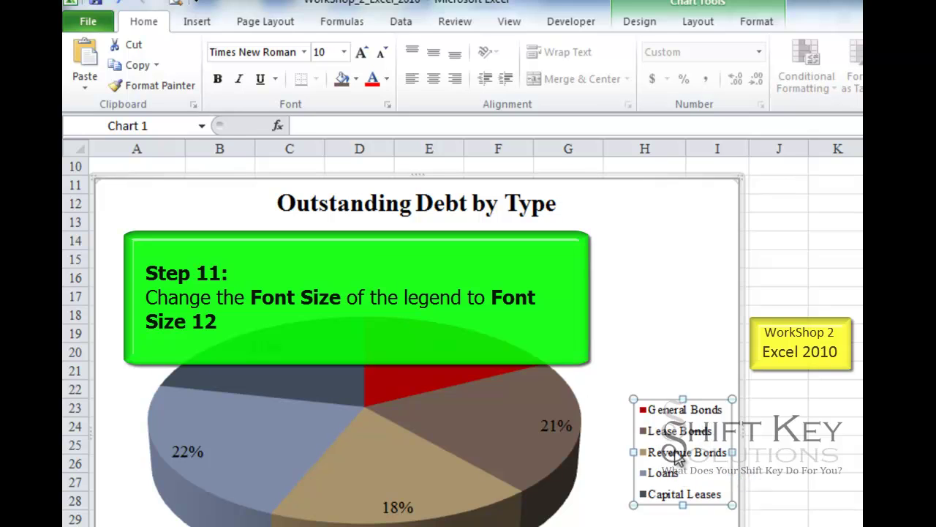
{"action": "left_click", "coordinate": [345, 55]}
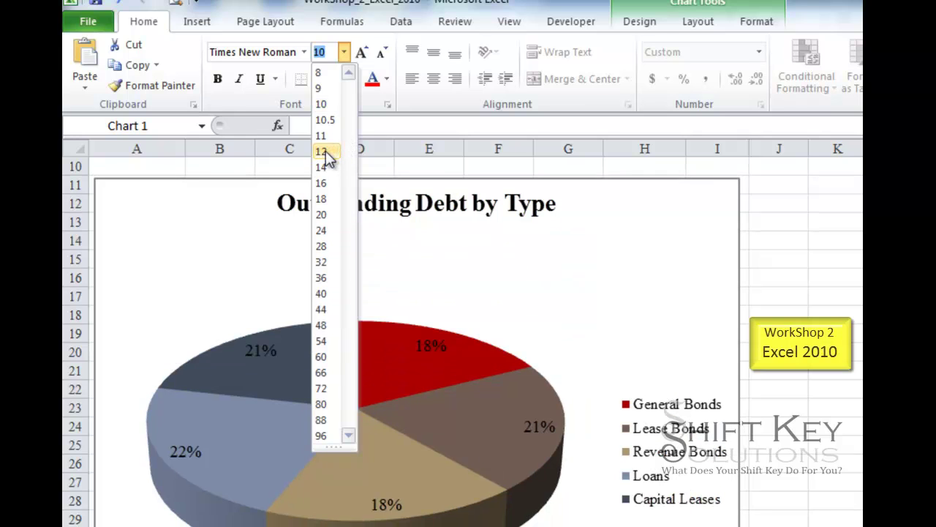
{"action": "left_click", "coordinate": [326, 150]}
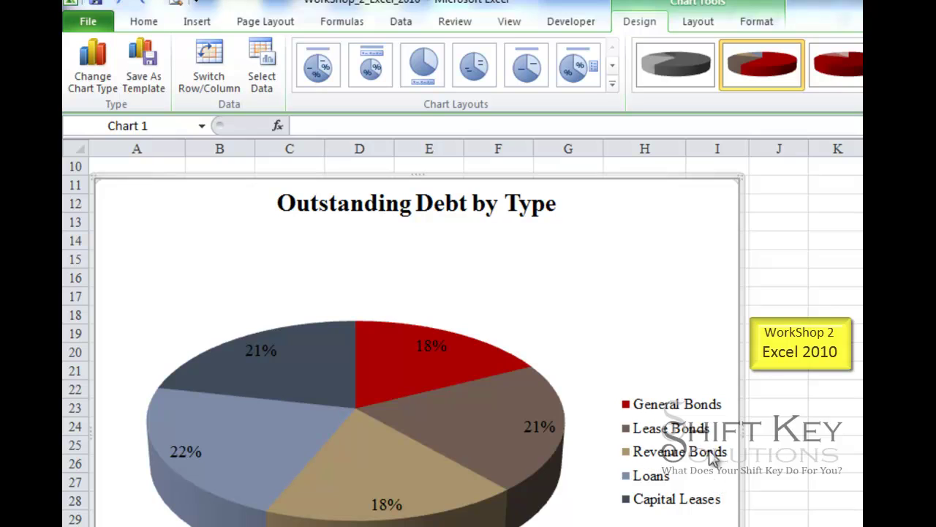
Move the legend to the bottom of the pie chart
{"action": "left_click", "coordinate": [713, 455]}
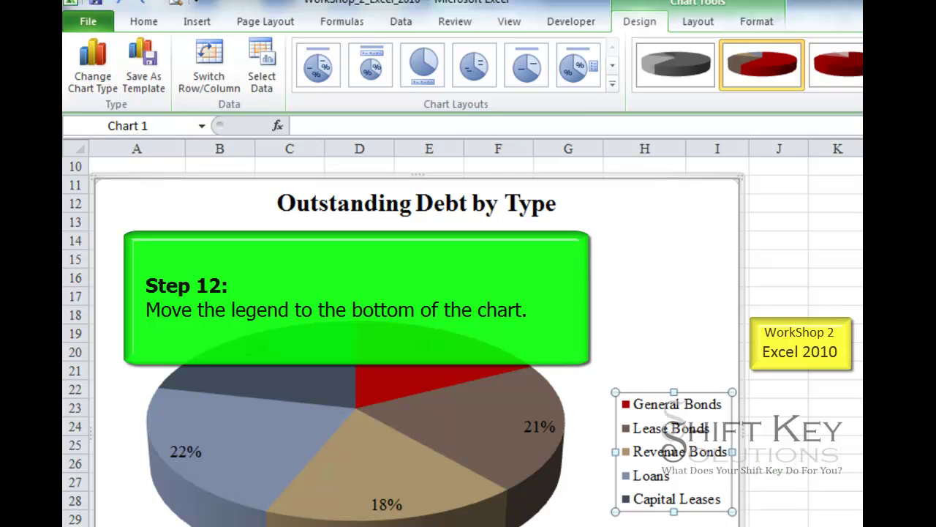
{"action": "scroll", "coordinate": [731, 368], "scroll_direction": "down", "scroll_amount": 4}
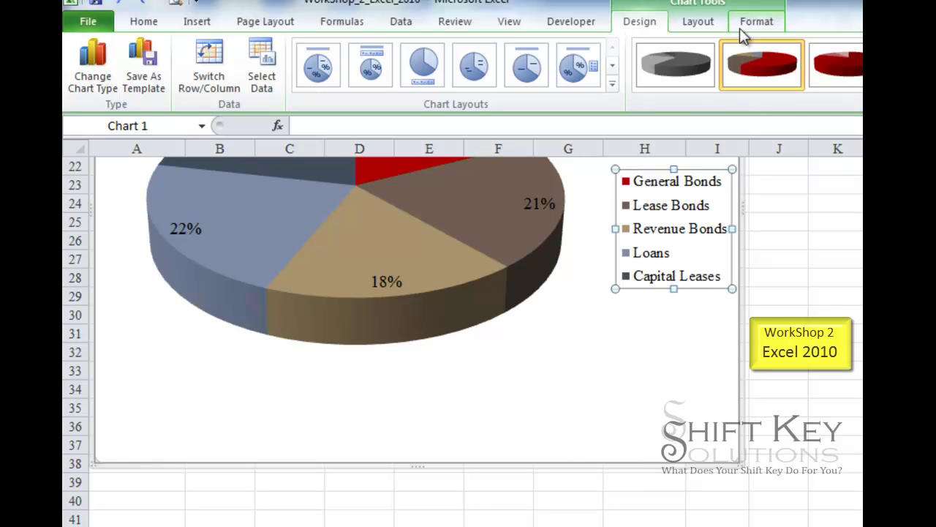
{"action": "left_click", "coordinate": [699, 22]}
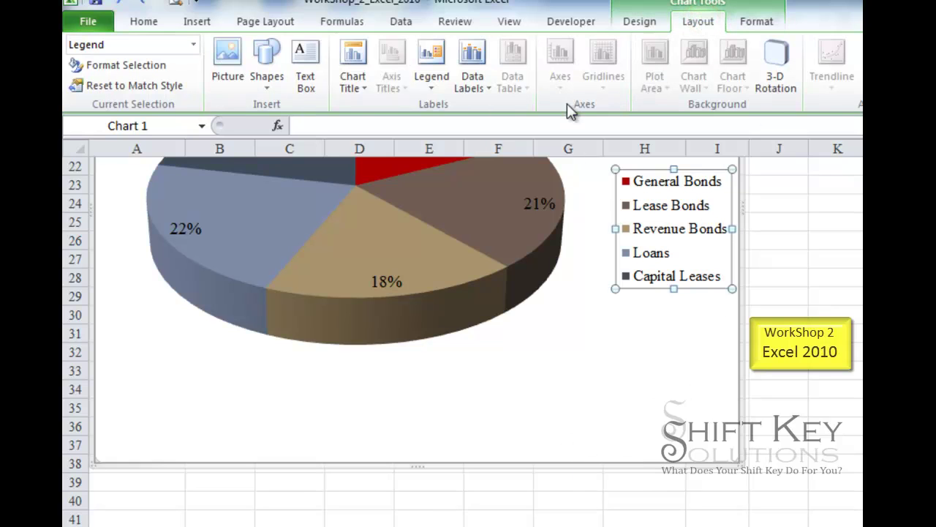
{"action": "left_click", "coordinate": [438, 76]}
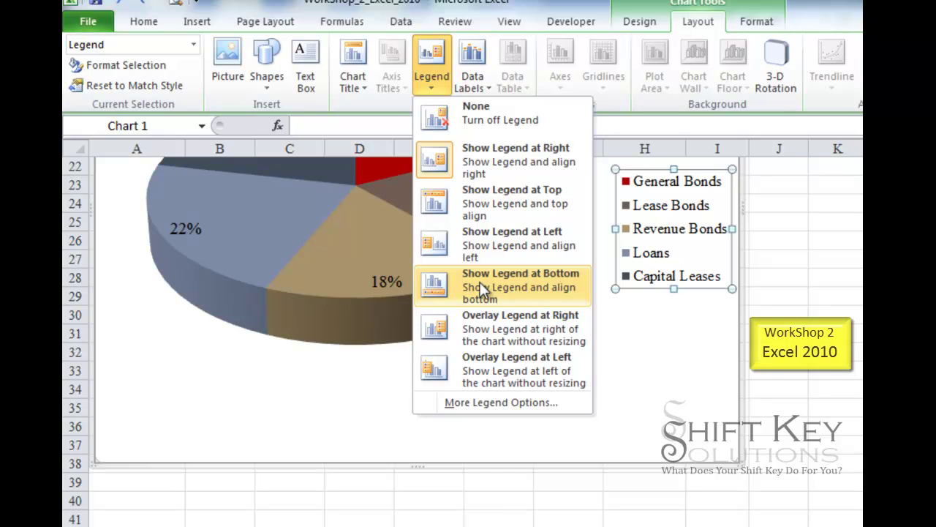
{"action": "left_click", "coordinate": [545, 288]}
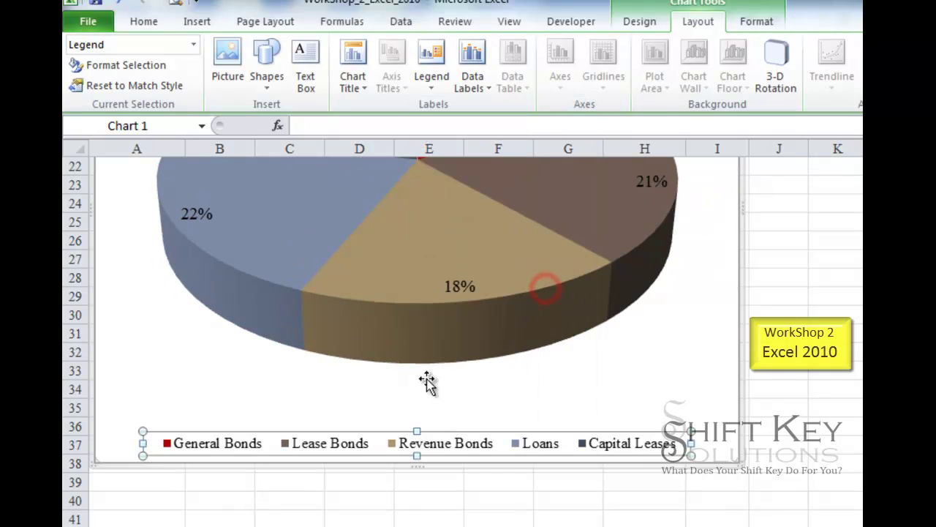
{"action": "left_click", "coordinate": [723, 408]}
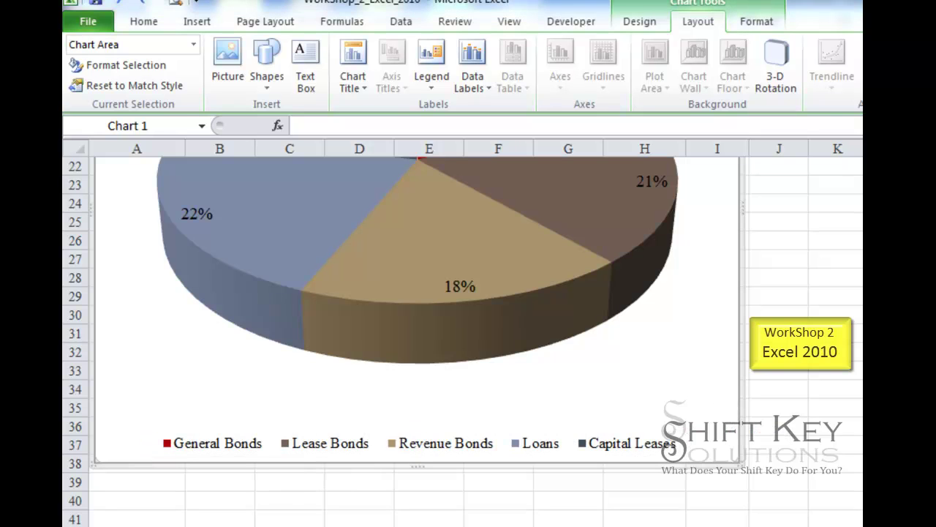
{"action": "scroll", "coordinate": [727, 395], "scroll_direction": "up", "scroll_amount": 1}
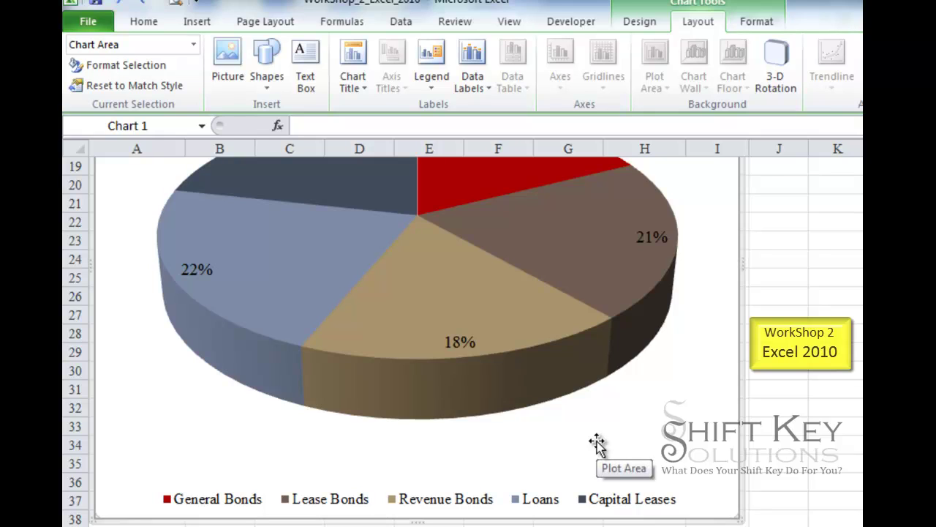
Give the chart area a solid fill in a light blue-gray theme color
{"action": "left_click", "coordinate": [699, 421]}
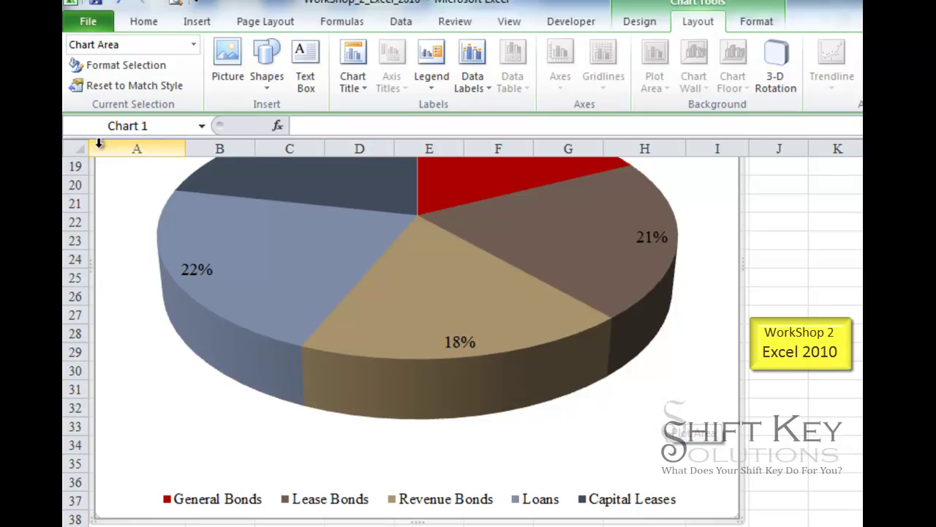
{"action": "left_click", "coordinate": [154, 67]}
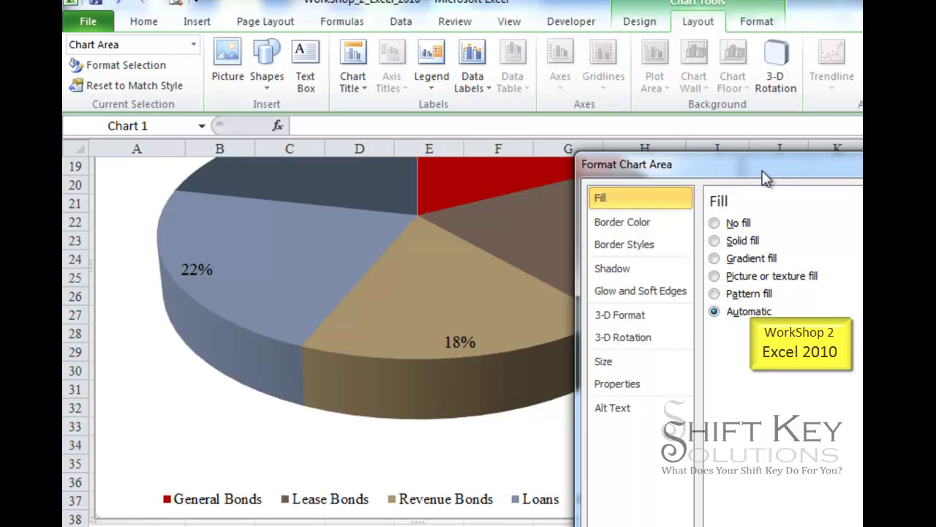
{"action": "left_click_drag", "start_coordinate": [769, 163], "coordinate": [594, 57]}
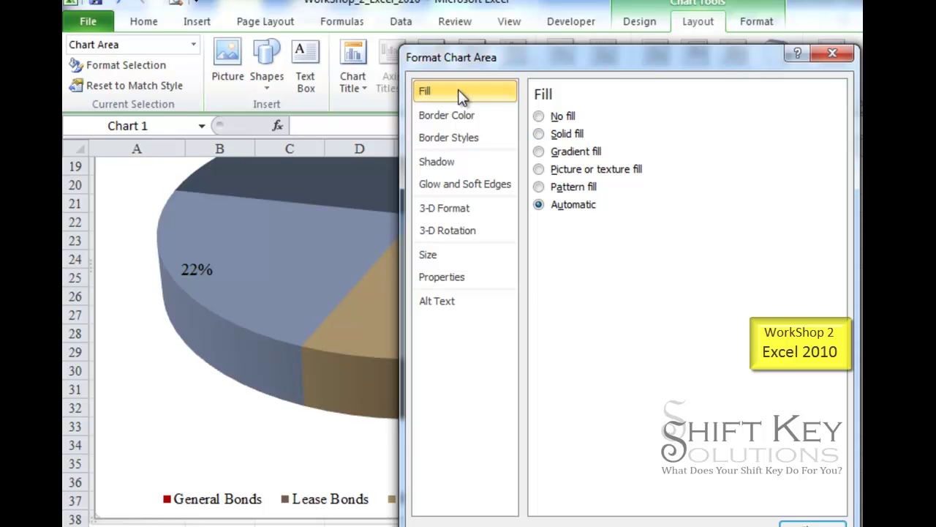
{"action": "left_click", "coordinate": [564, 138]}
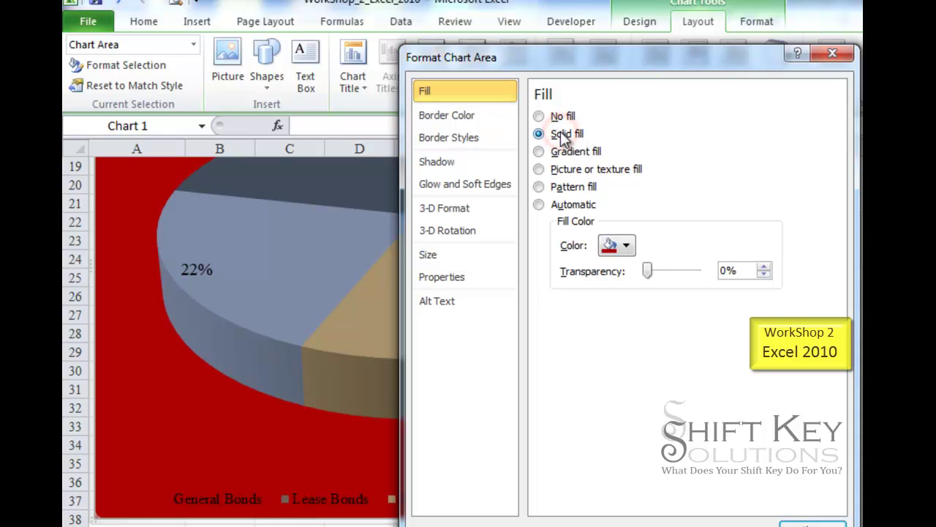
{"action": "left_click", "coordinate": [627, 245]}
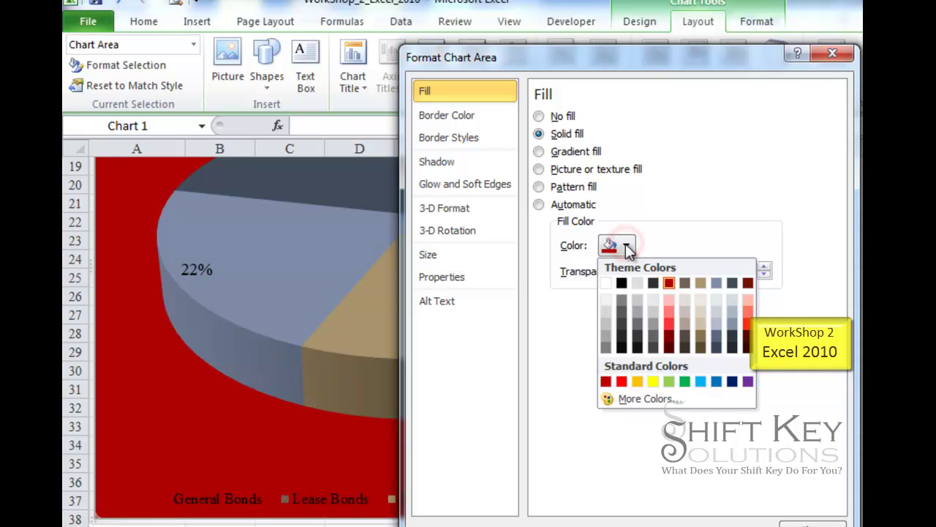
{"action": "left_click", "coordinate": [736, 310]}
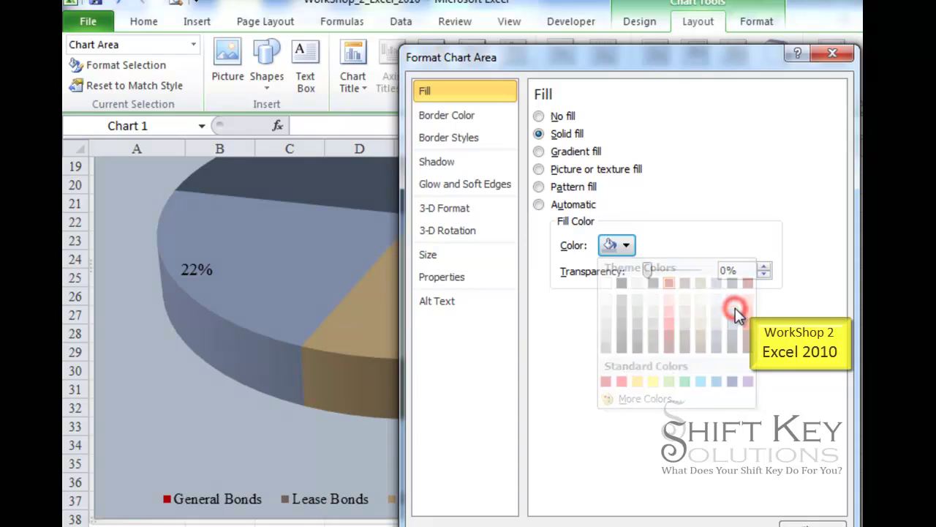
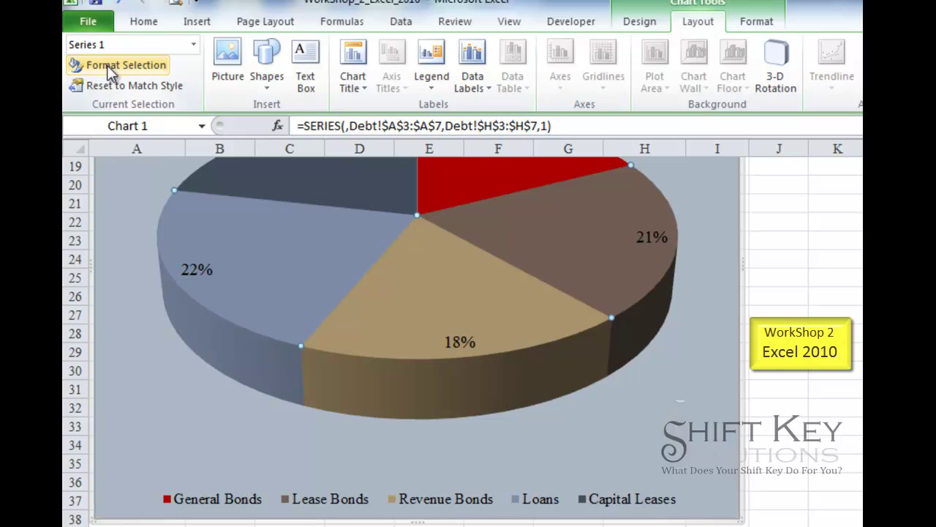
Apply the Divot bevel to the top of the pie's data series in its 3-D format settings
{"action": "left_click", "coordinate": [113, 69]}
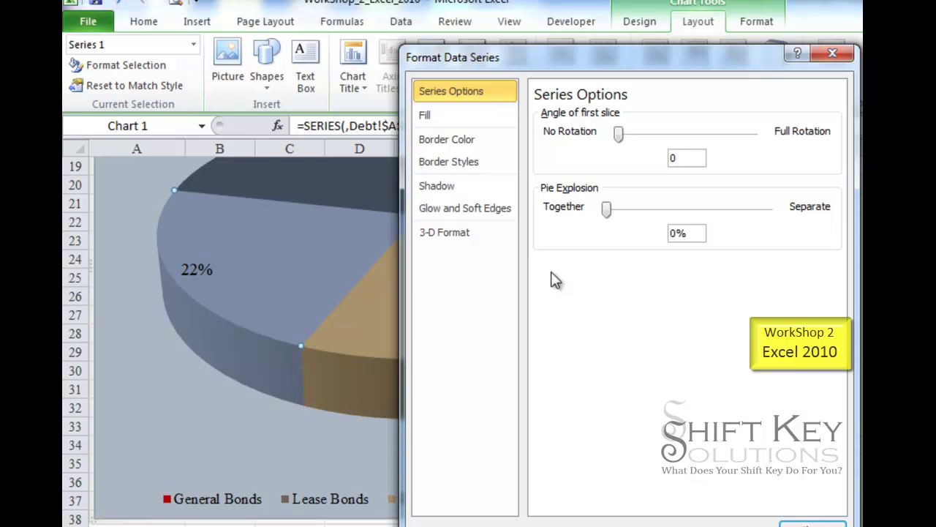
{"action": "left_click", "coordinate": [458, 244]}
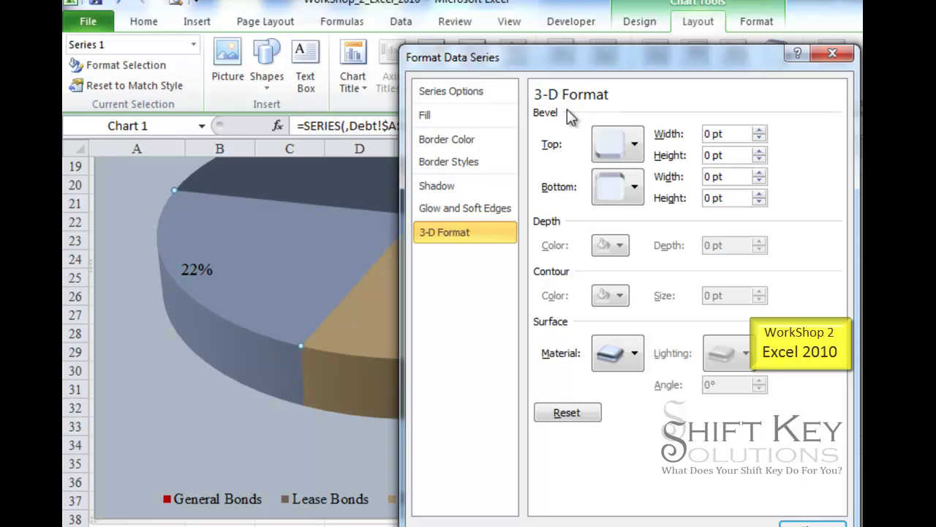
{"action": "left_click", "coordinate": [633, 144]}
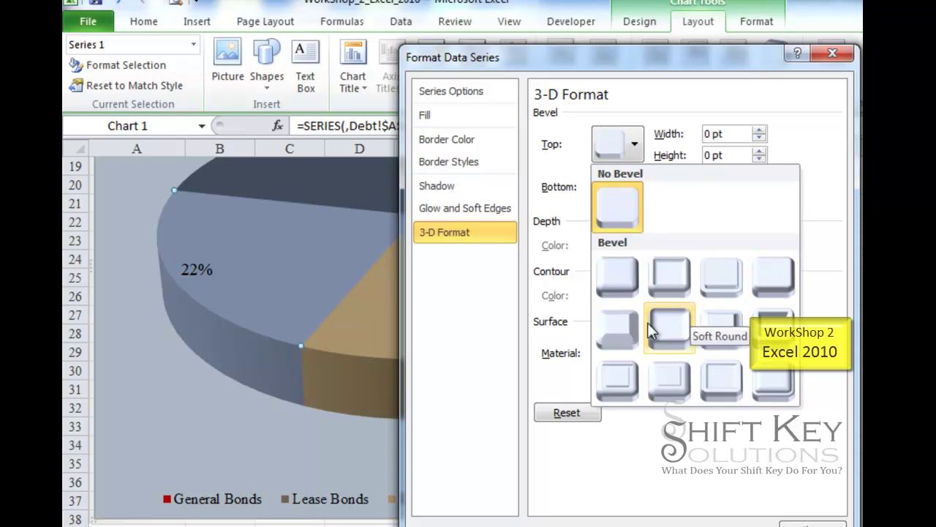
{"action": "left_click", "coordinate": [621, 380]}
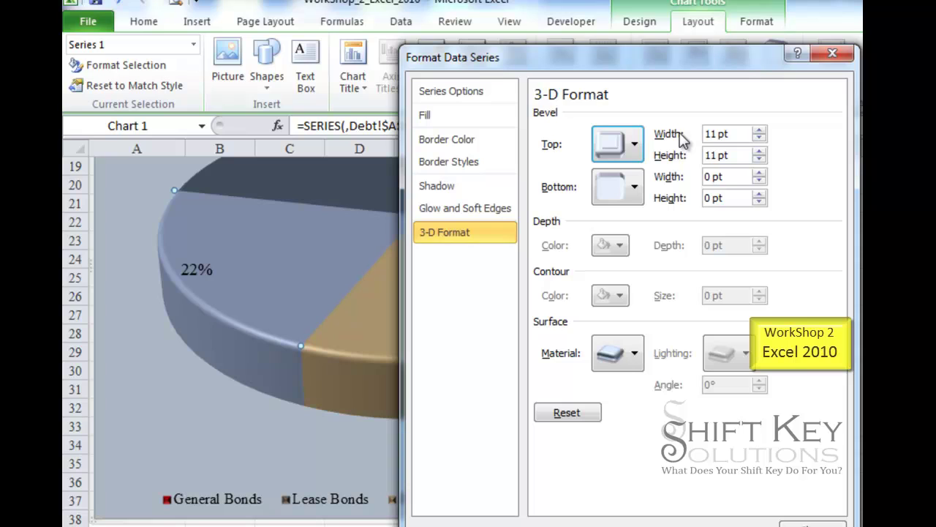
Set the height of the pie series' top bevel to 50 pt
{"action": "left_click", "coordinate": [760, 151]}
{"action": "left_click", "coordinate": [761, 151]}
{"action": "left_click", "coordinate": [760, 151]}
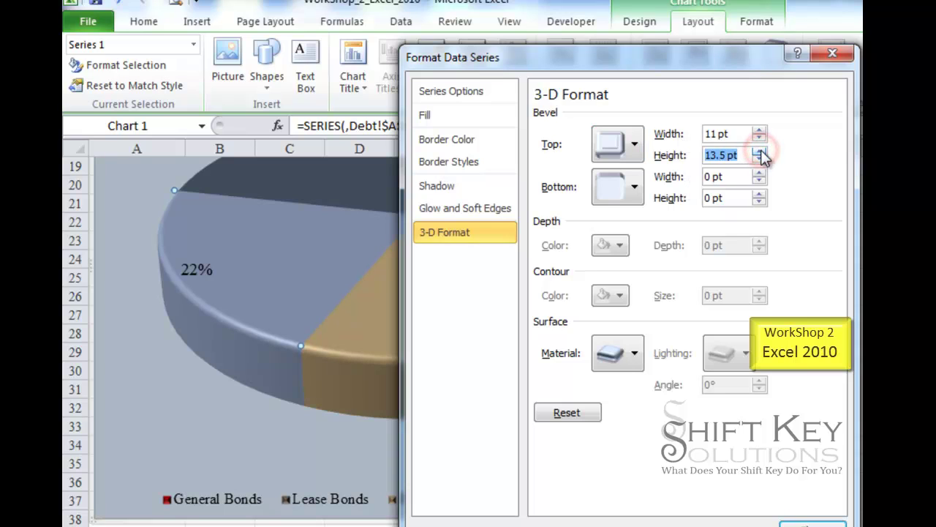
{"action": "left_click", "coordinate": [760, 150]}
{"action": "left_click", "coordinate": [760, 151]}
{"action": "left_click", "coordinate": [760, 151]}
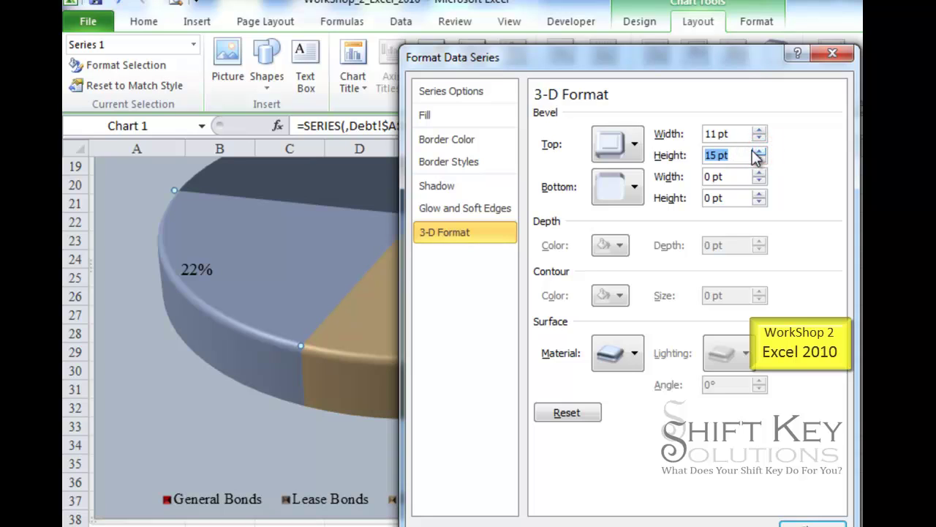
{"action": "type", "text": "50"}
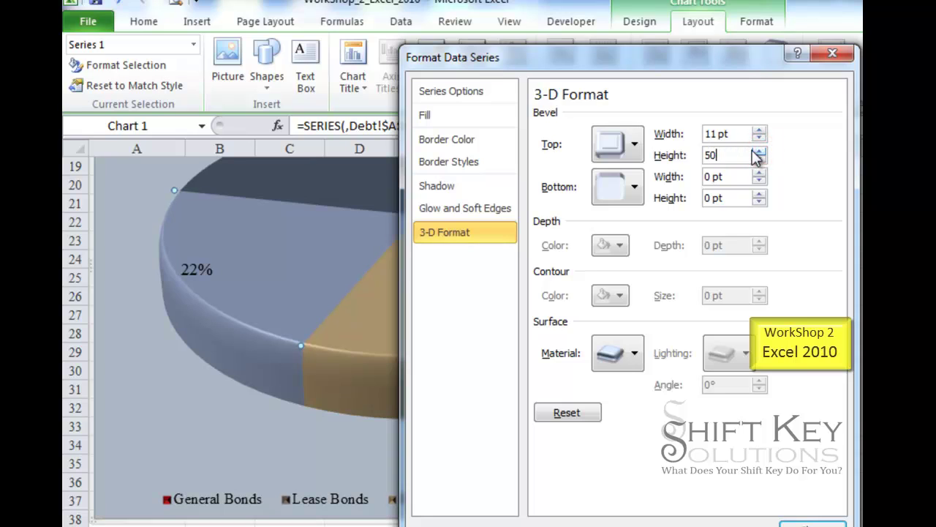
{"action": "key", "text": "Tab"}
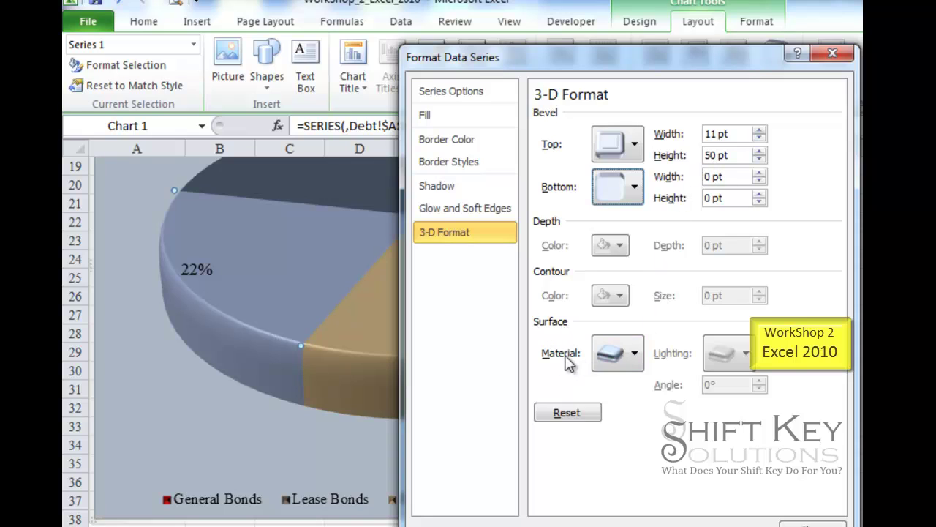
Give the pie series the Soft Edge special-effect surface material and close the series formatting
{"action": "left_click", "coordinate": [623, 362]}
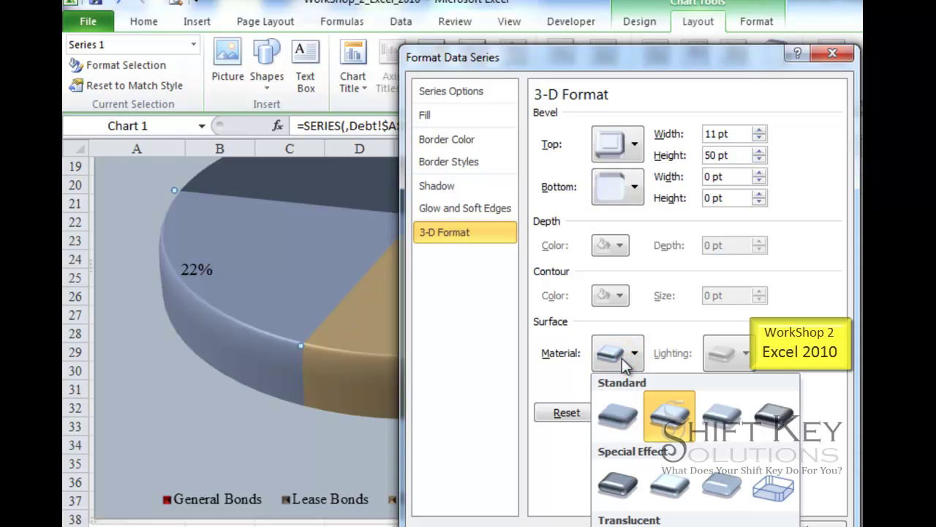
{"action": "left_click", "coordinate": [666, 503]}
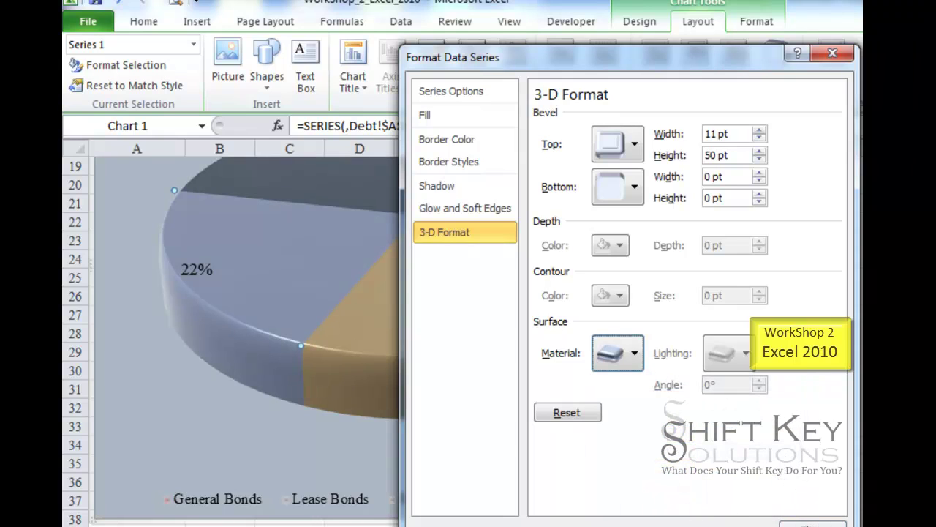
{"action": "left_click", "coordinate": [813, 524]}
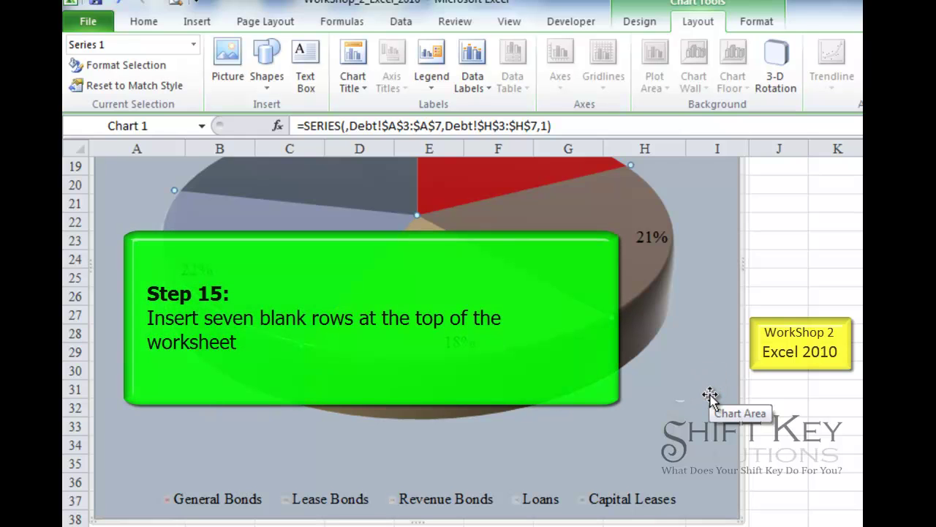
Insert seven blank rows at the top of the worksheet, above the City of Aspen Falls title, and select cell A1
{"action": "scroll", "coordinate": [651, 407], "scroll_direction": "up", "scroll_amount": 4}
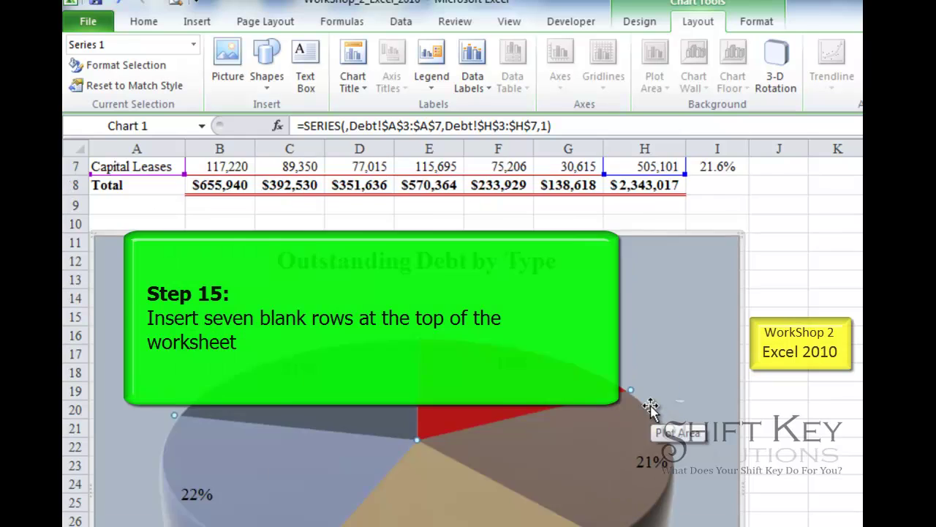
{"action": "scroll", "coordinate": [651, 408], "scroll_direction": "up", "scroll_amount": 2}
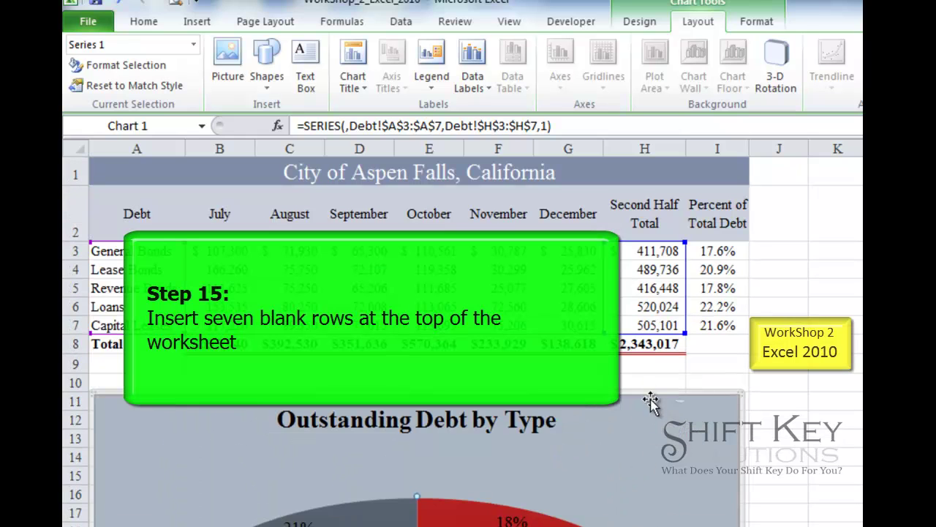
{"action": "left_click", "coordinate": [128, 173]}
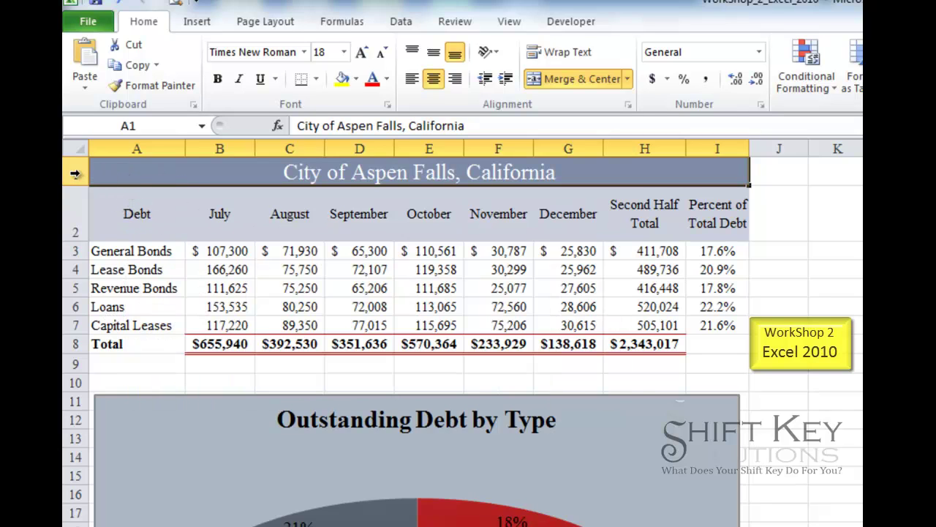
{"action": "left_click_drag", "start_coordinate": [75, 173], "coordinate": [64, 322]}
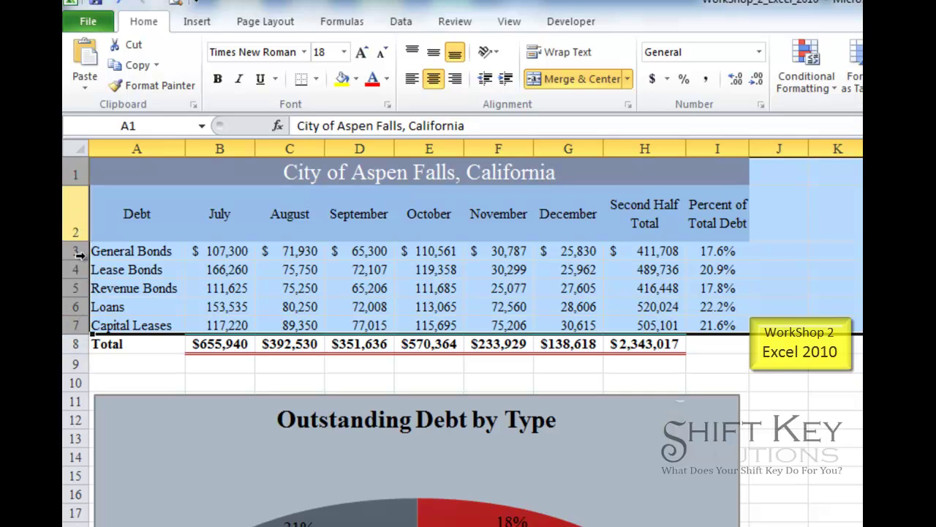
{"action": "right_click", "coordinate": [77, 208]}
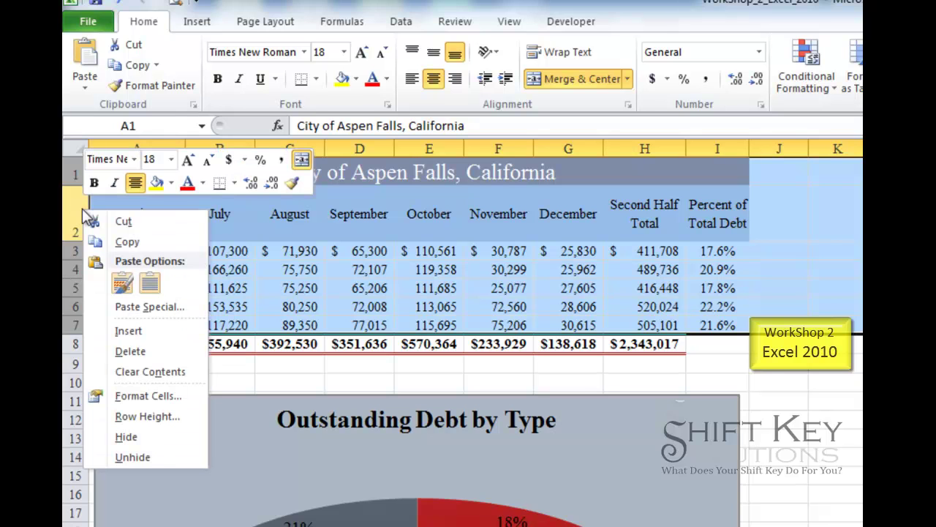
{"action": "left_click", "coordinate": [150, 331]}
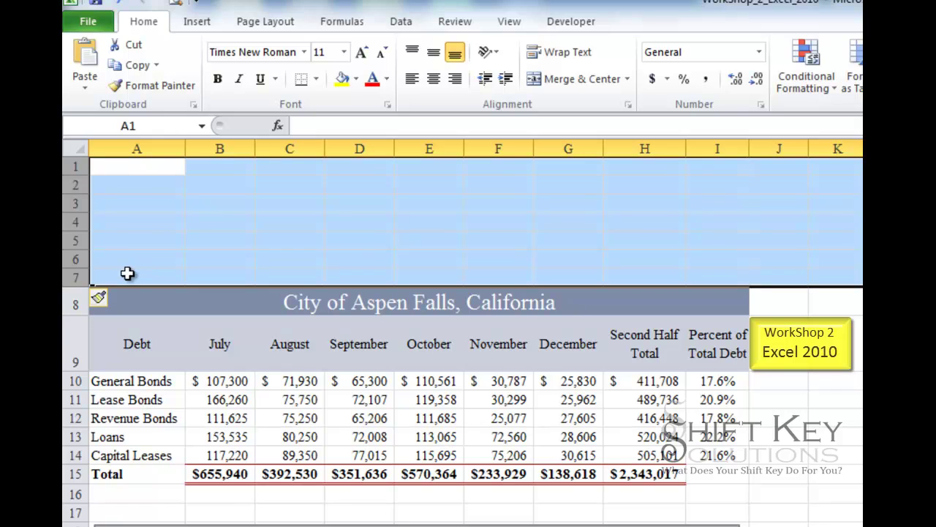
{"action": "left_click", "coordinate": [133, 162]}
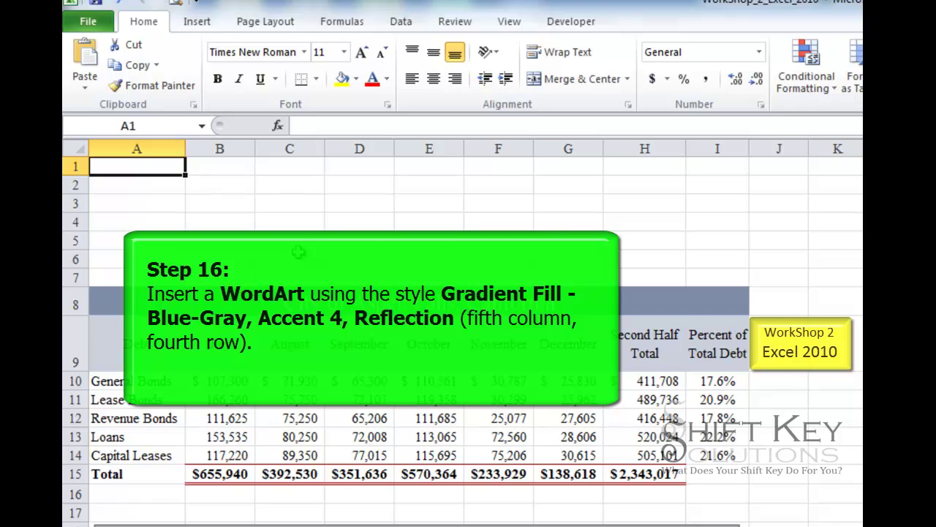
Insert a WordArt object in the style Gradient Fill - Blue-Gray, Accent 4, Reflection
{"action": "left_click", "coordinate": [198, 27]}
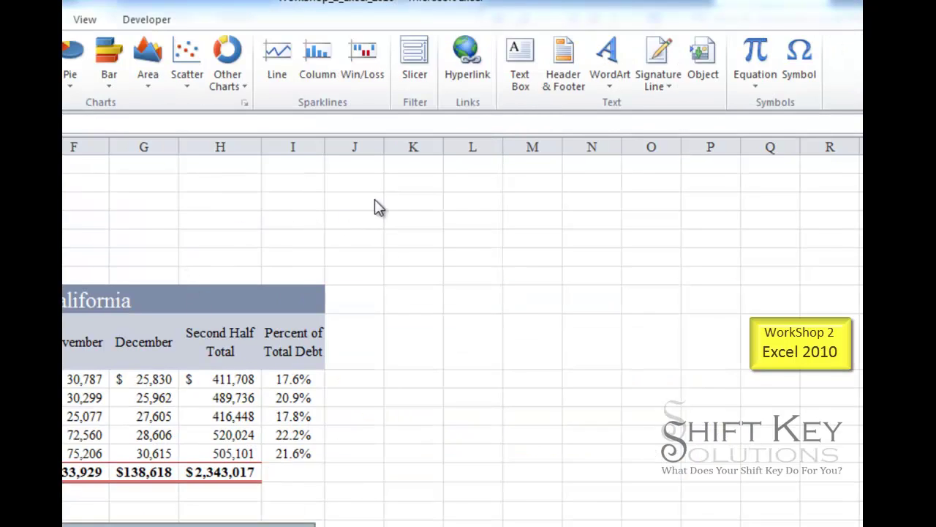
{"action": "left_click", "coordinate": [617, 64]}
{"action": "left_click", "coordinate": [618, 71]}
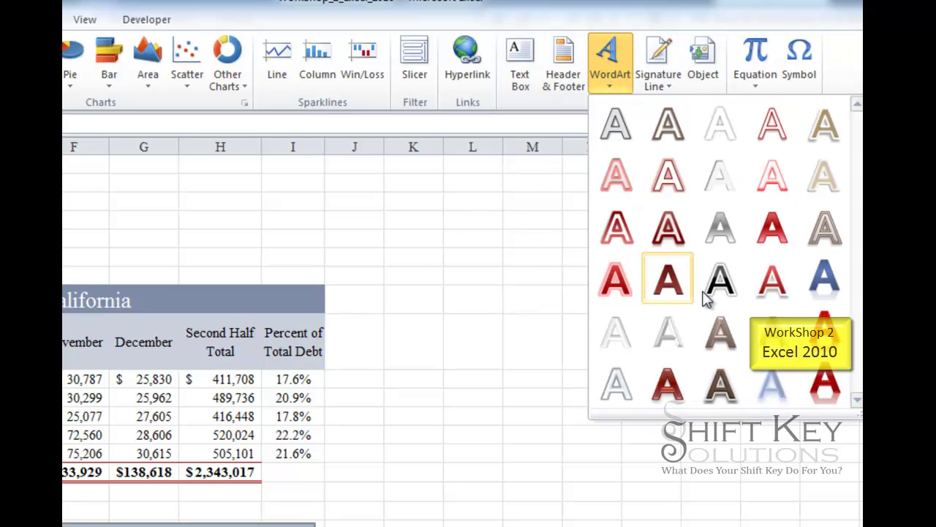
{"action": "left_click", "coordinate": [821, 275]}
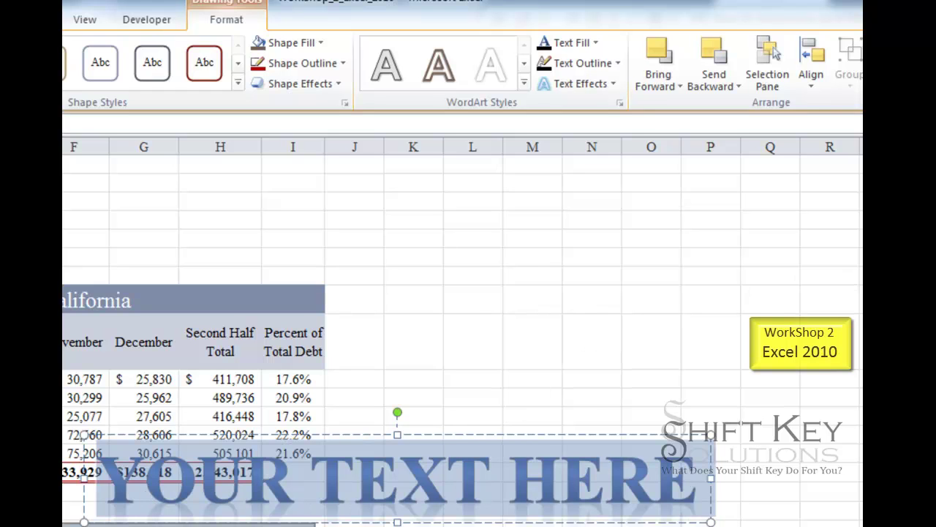
Replace the WordArt's placeholder text with "City Debt", keeping the WordArt style
{"action": "left_click", "coordinate": [389, 480]}
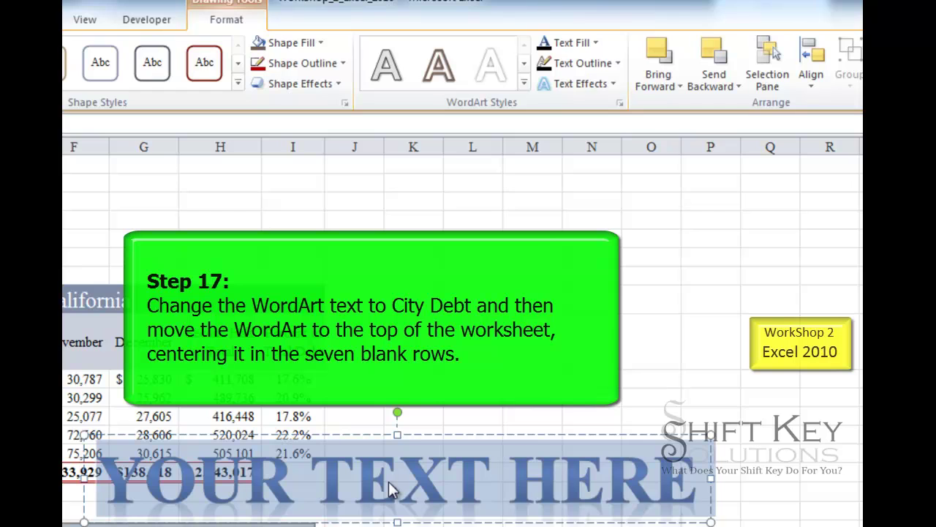
{"action": "key", "text": "ctrl+v"}
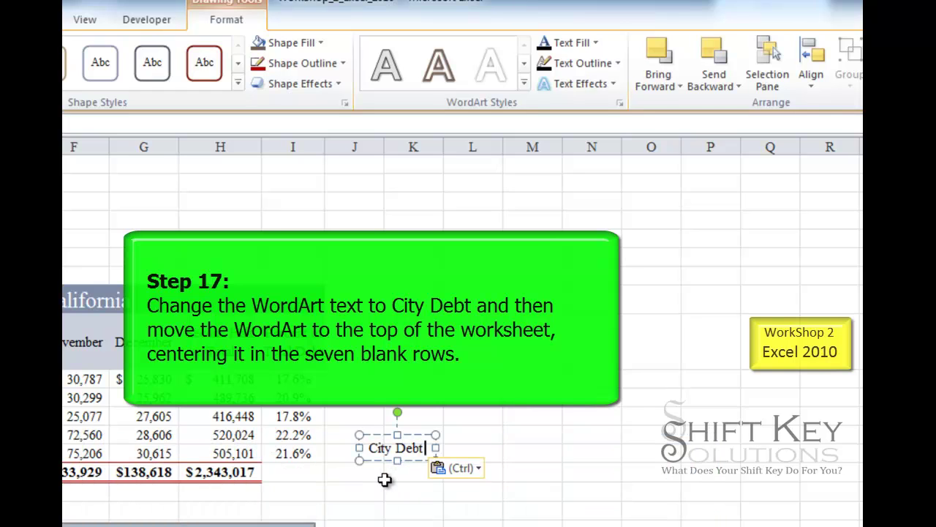
{"action": "key", "text": "ctrl+z"}
{"action": "type", "text": "City "}
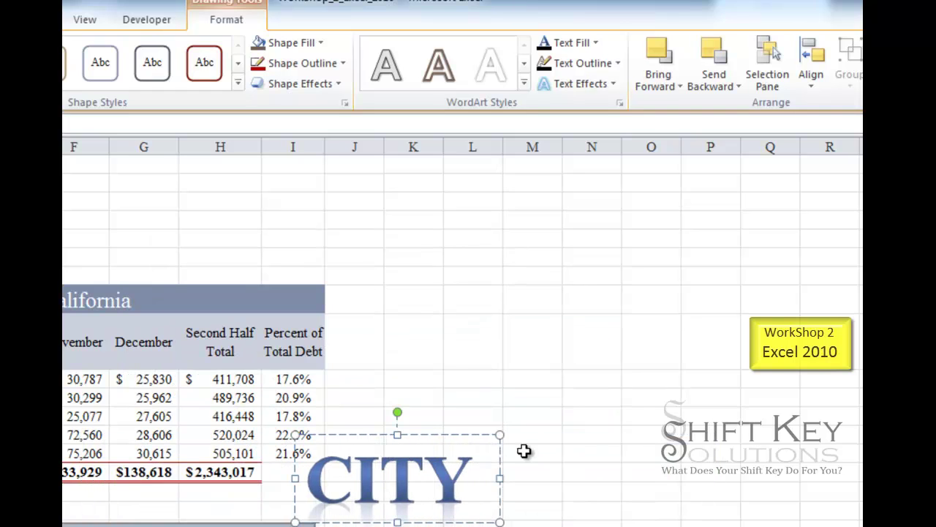
{"action": "type", "text": "Debt"}
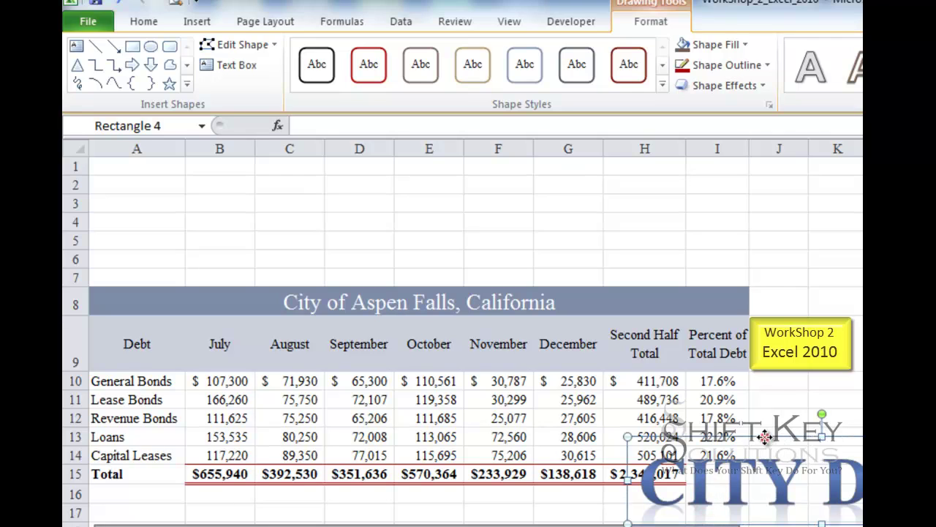
Move the City Debt WordArt to the top of the worksheet, centered within the seven blank rows, and deselect it
{"action": "mouse_move", "coordinate": [761, 435]}
{"action": "left_mouse_down"}
{"action": "mouse_move", "coordinate": [644, 314]}
{"action": "mouse_move", "coordinate": [403, 242]}
{"action": "mouse_move", "coordinate": [359, 176]}
{"action": "mouse_move", "coordinate": [378, 175]}
{"action": "mouse_move", "coordinate": [367, 176]}
{"action": "left_mouse_up"}
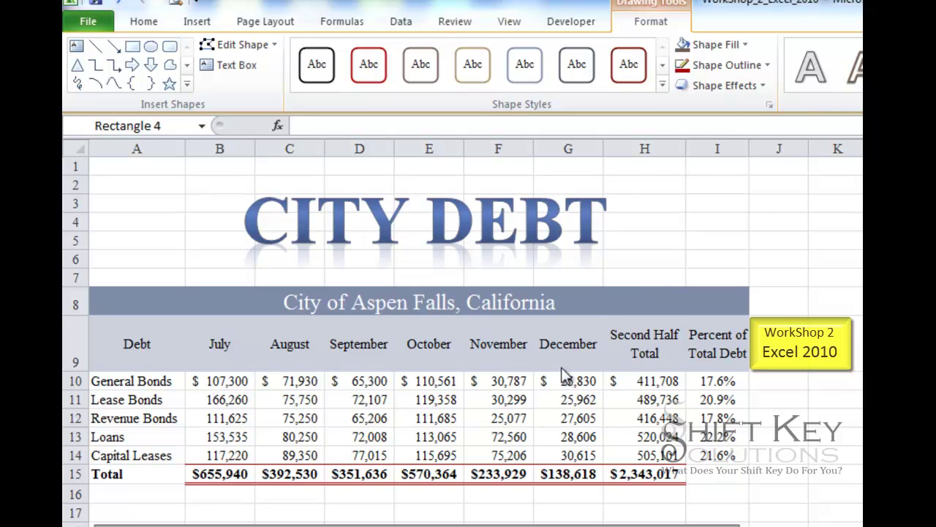
{"action": "left_click", "coordinate": [547, 412]}
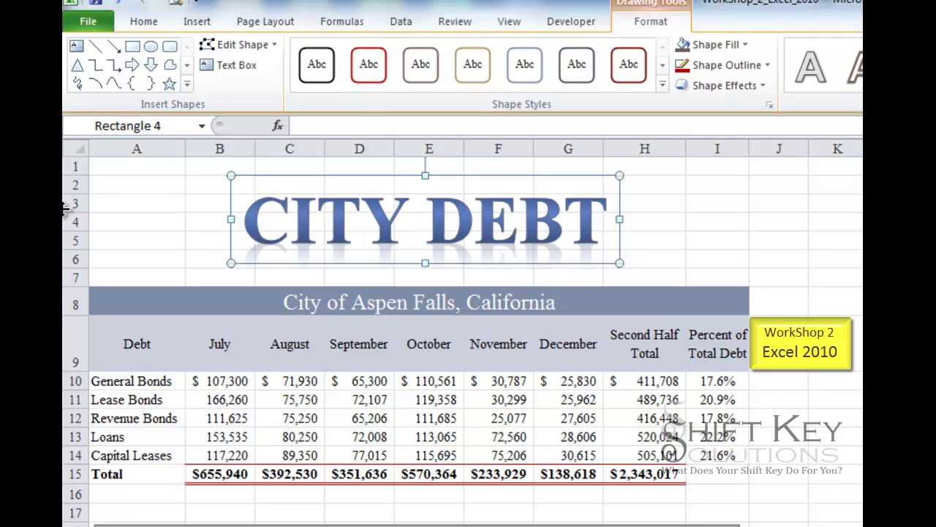
{"action": "left_click", "coordinate": [179, 182]}
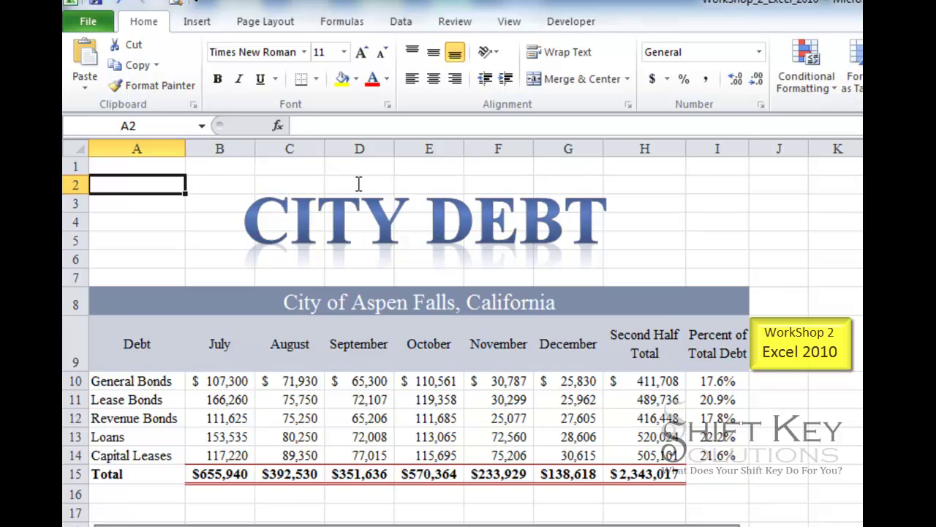
Open the worksheet's footer for editing and insert the file name field in its left section
{"action": "left_click", "coordinate": [201, 26]}
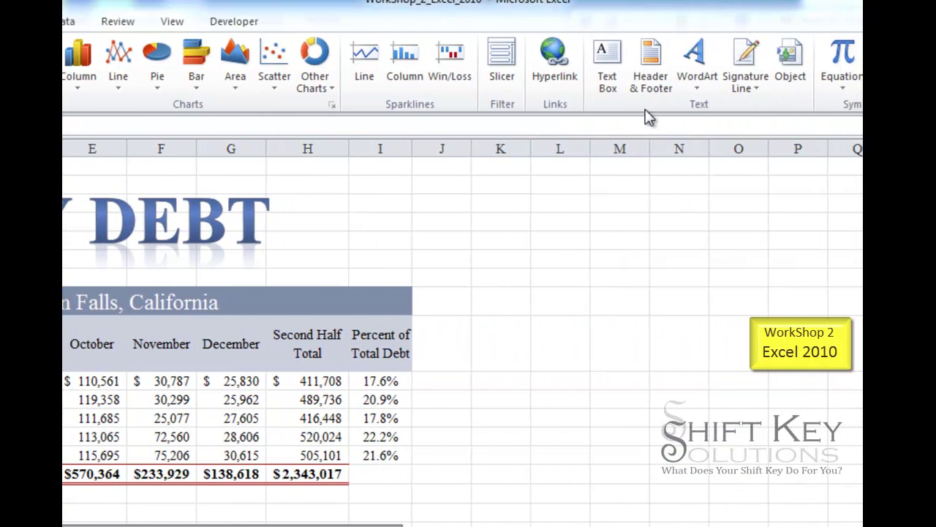
{"action": "left_click", "coordinate": [649, 57]}
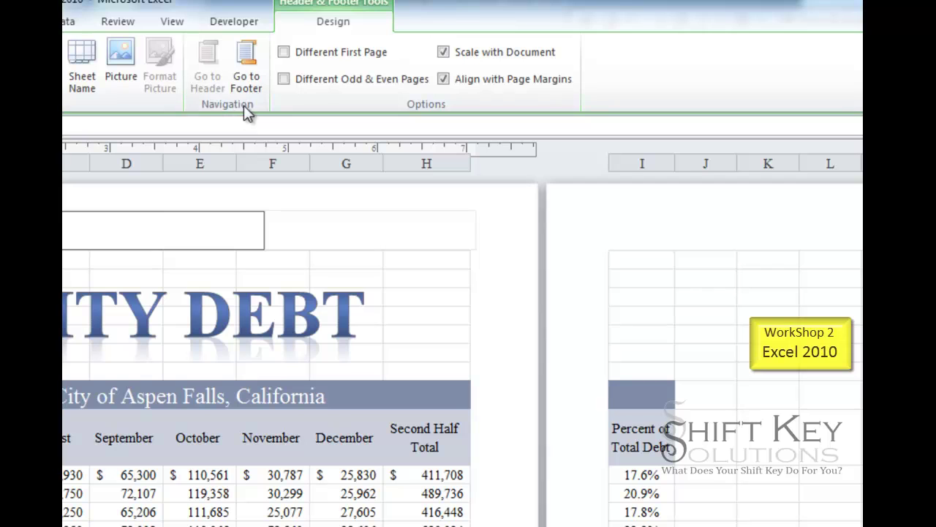
{"action": "left_click", "coordinate": [252, 60]}
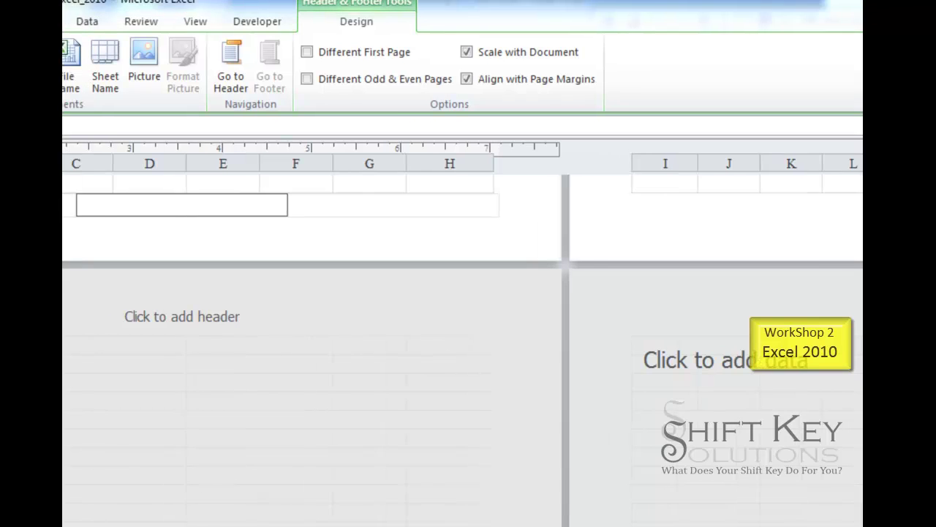
{"action": "left_click", "coordinate": [166, 204]}
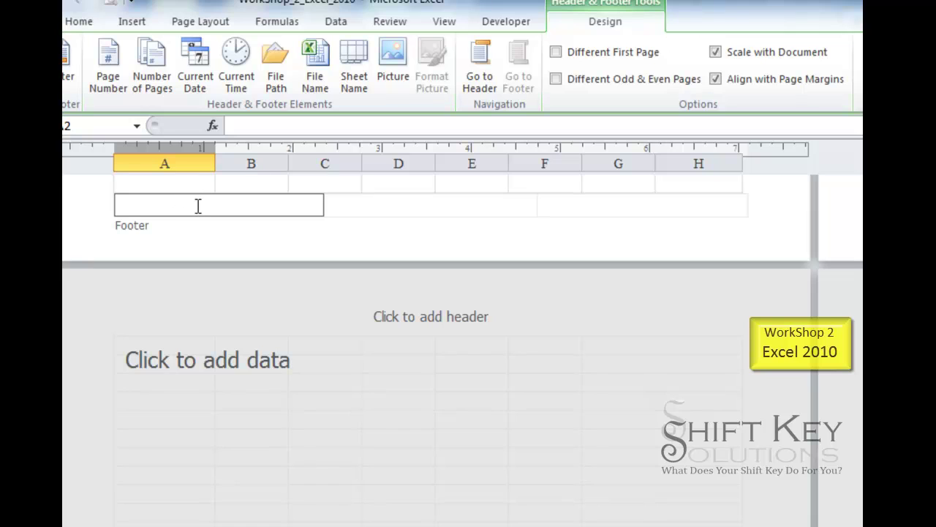
{"action": "left_click", "coordinate": [317, 67]}
Insert the current date field in the footer's right section and leave footer editing
{"action": "left_click", "coordinate": [587, 204]}
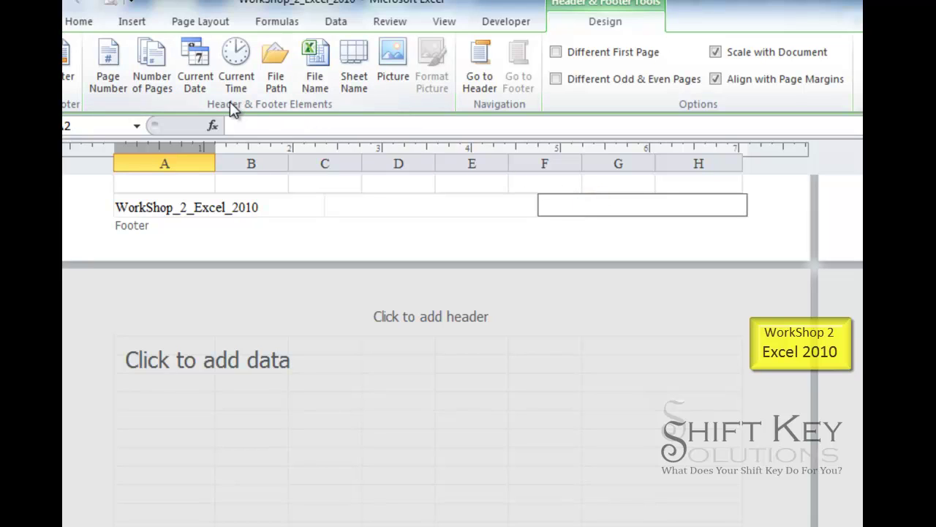
{"action": "left_click", "coordinate": [196, 64]}
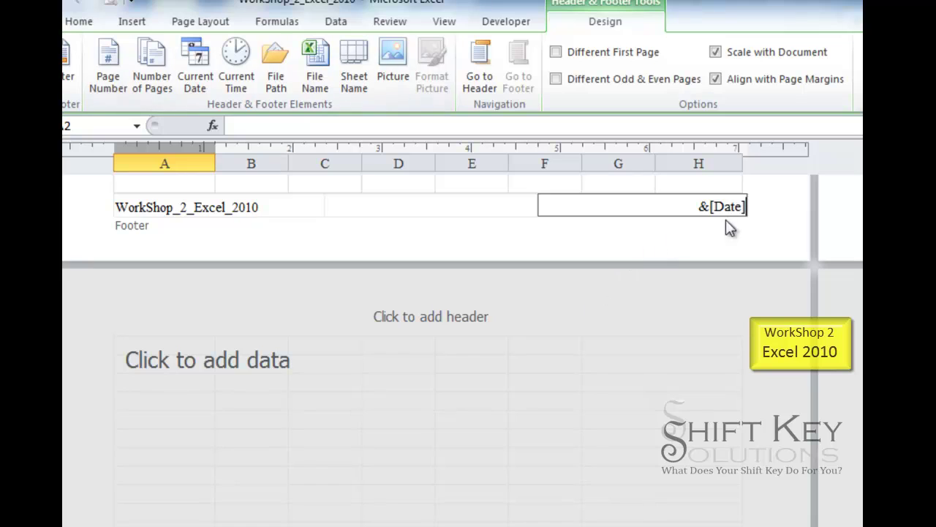
{"action": "left_click", "coordinate": [400, 183]}
{"action": "left_click", "coordinate": [401, 184]}
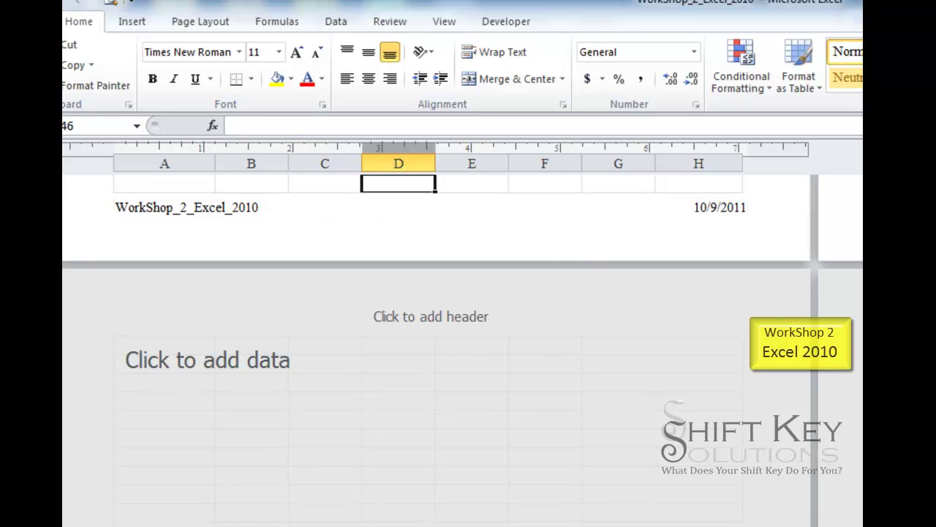
Return the worksheet to Normal view and select cell A1
{"action": "key", "text": "alt+w"}
{"action": "key", "text": "l"}
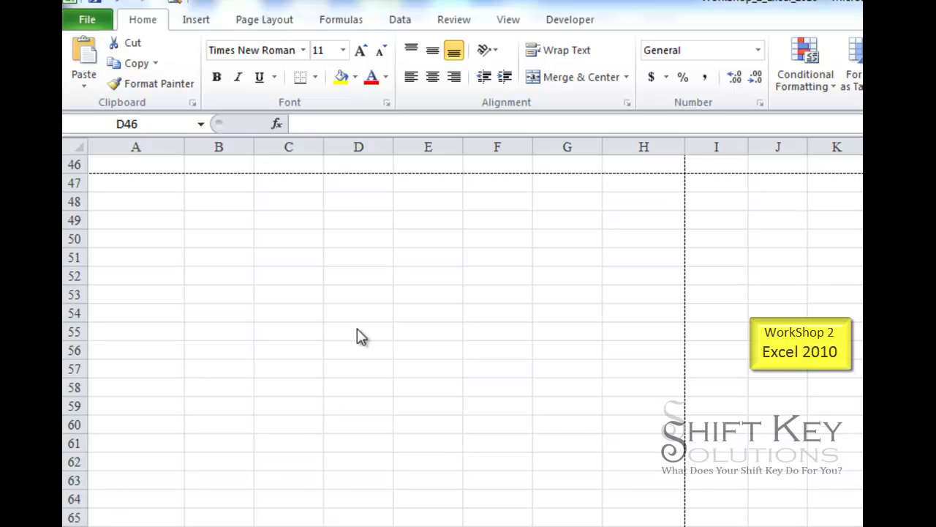
{"action": "scroll", "coordinate": [358, 336], "scroll_direction": "up", "scroll_amount": 12}
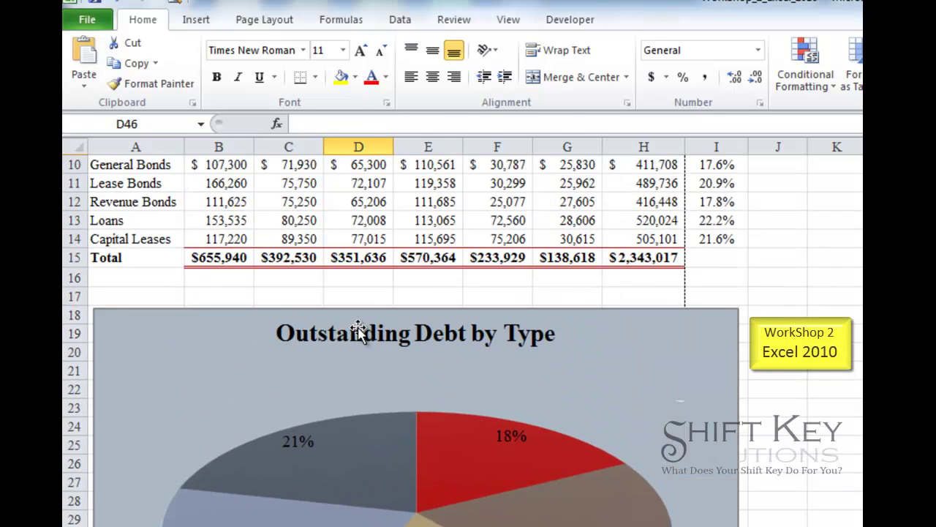
{"action": "scroll", "coordinate": [358, 331], "scroll_direction": "up", "scroll_amount": 3}
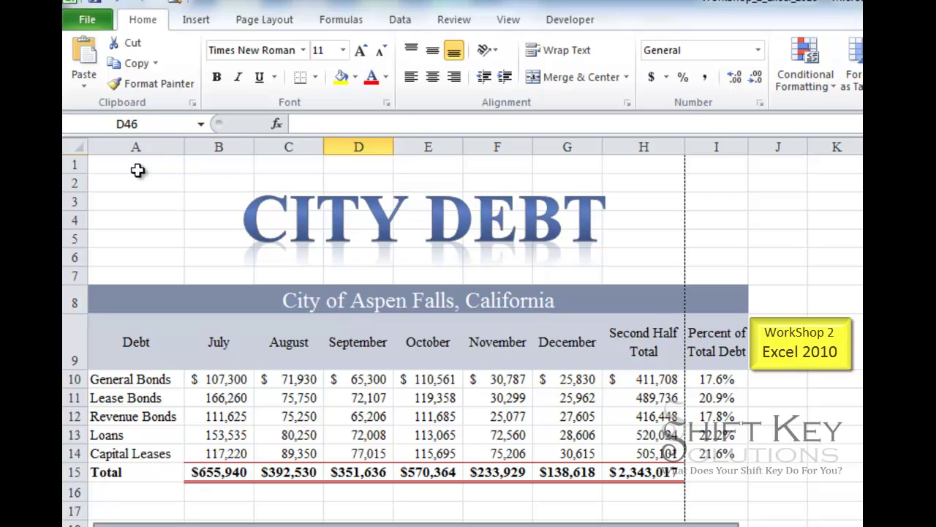
{"action": "left_click", "coordinate": [137, 169]}
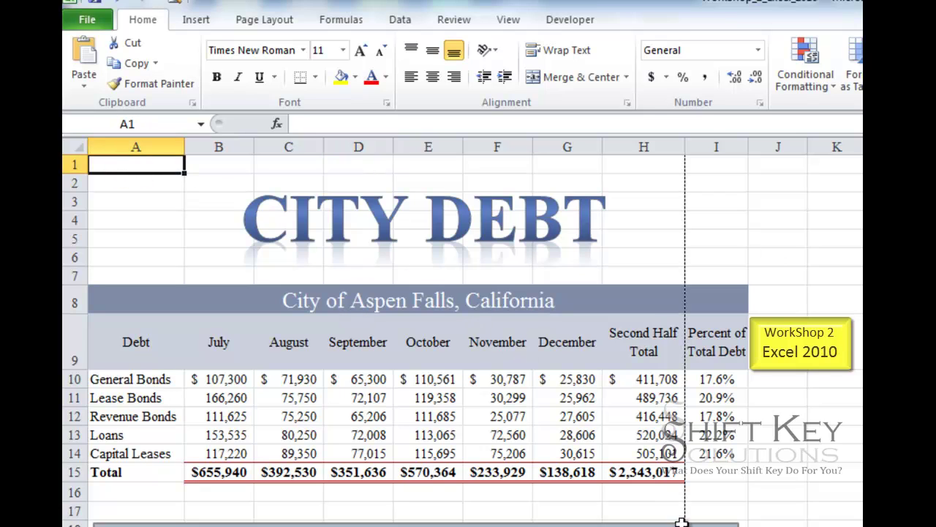